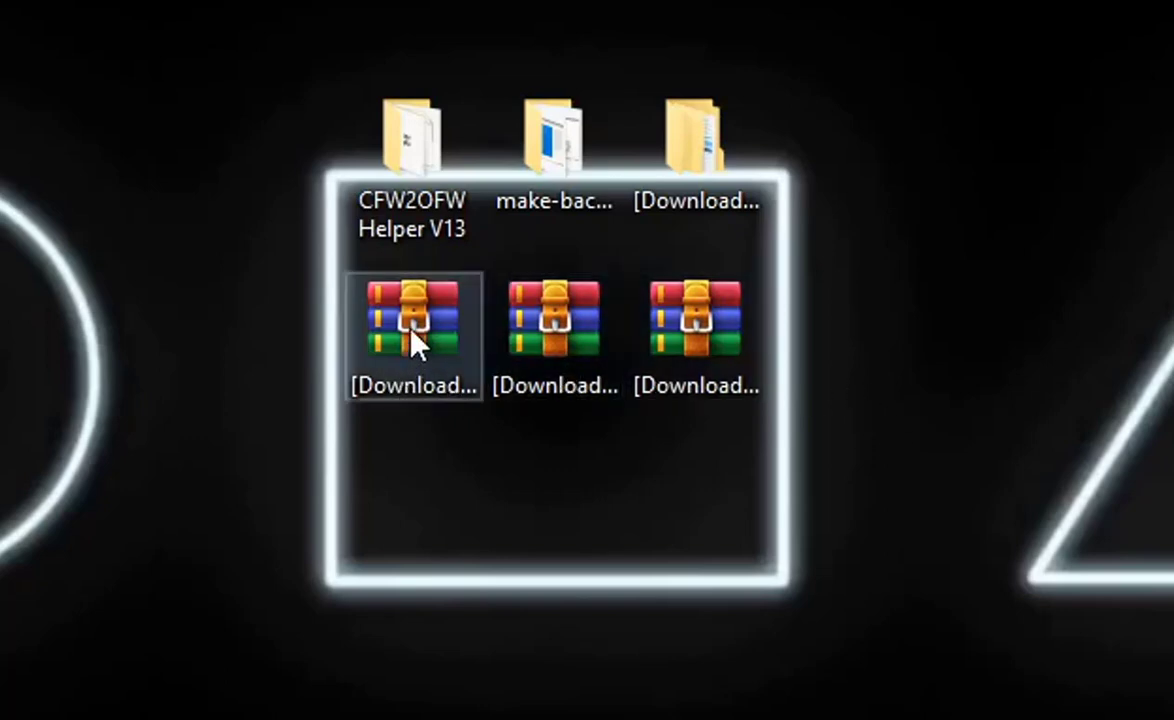
# Step: Line up the three [Downloadgameps3.com]B72C3 archive parts side by side on the desktop
pyautogui.click(495, 315)
pyautogui.moveTo(555, 330); pyautogui.dragTo(0, 0)
pyautogui.moveTo(695, 320); pyautogui.dragTo(0, 0)
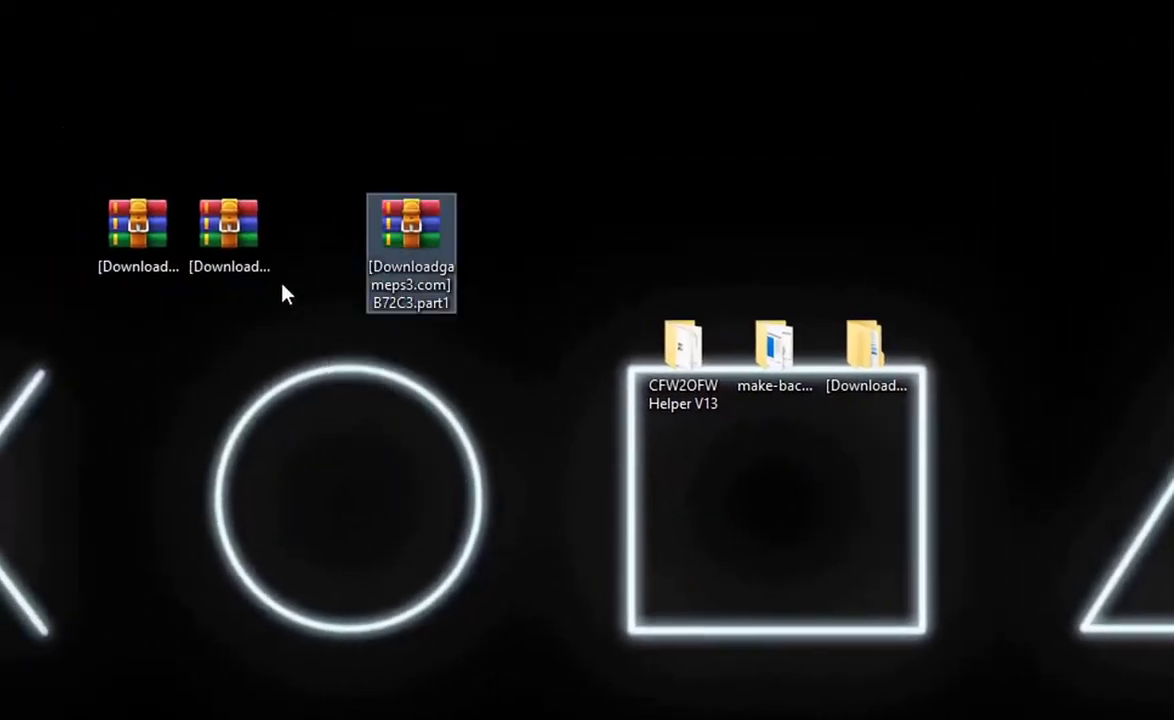
pyautogui.moveTo(411, 240); pyautogui.dragTo(320, 300)
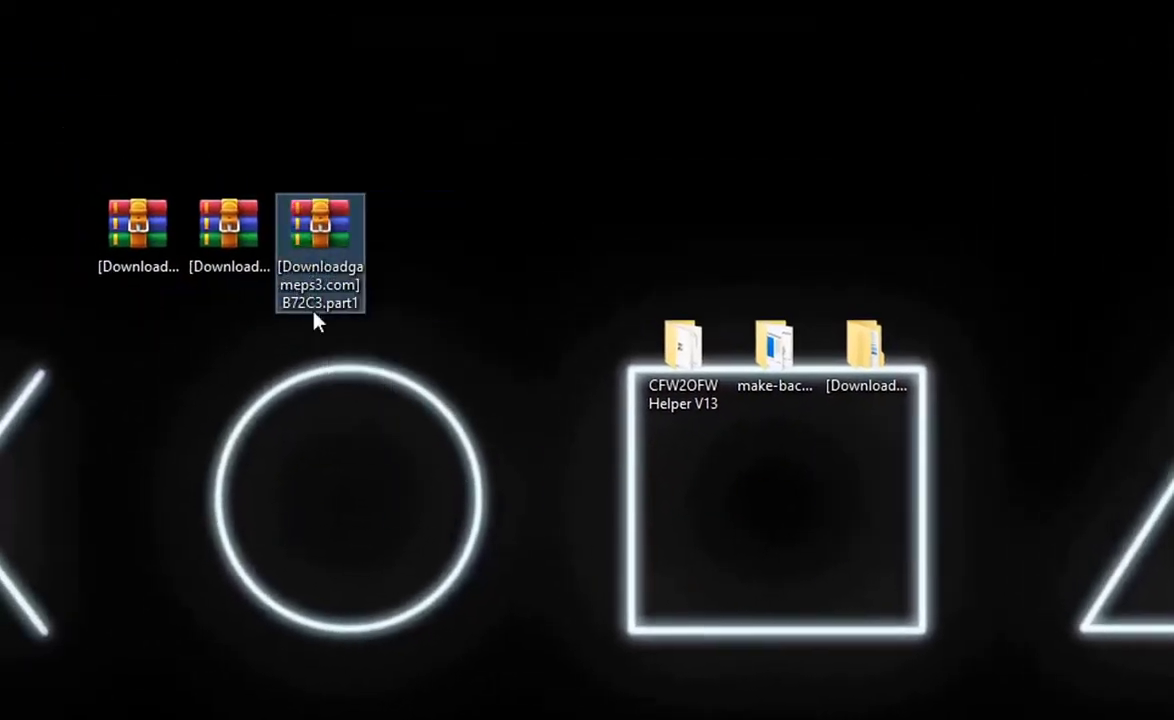
pyautogui.click(130, 262)
pyautogui.moveTo(130, 262); pyautogui.dragTo(230, 262)
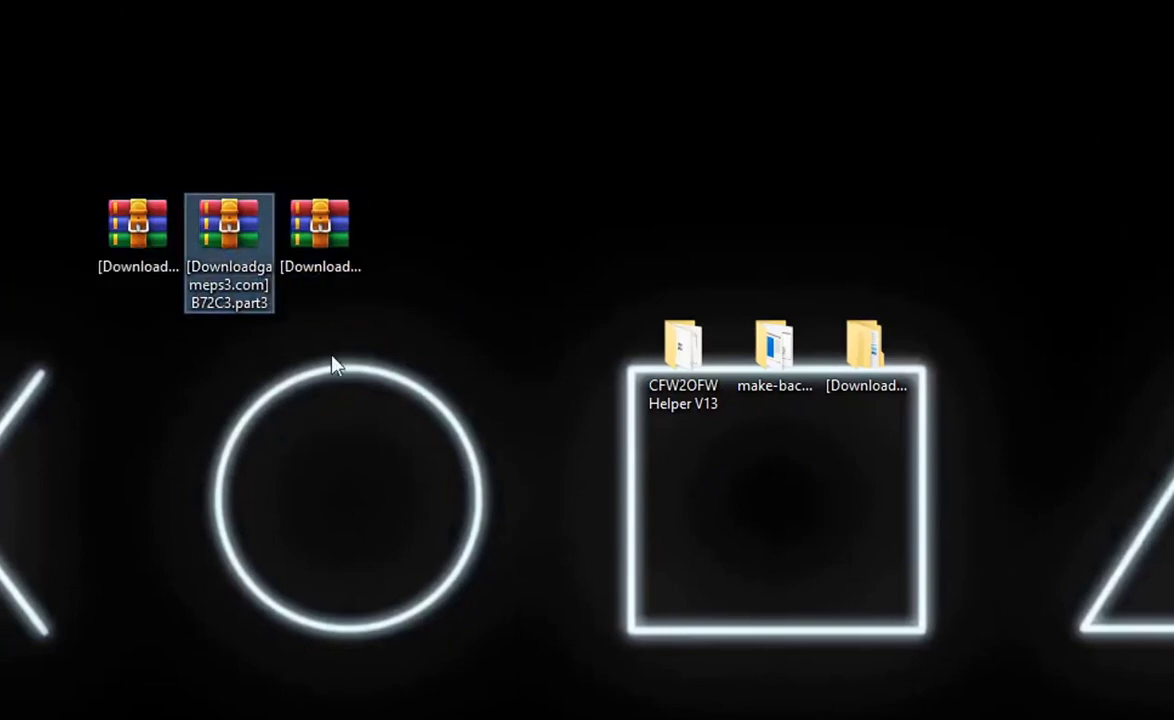
pyautogui.click(291, 265)
pyautogui.click(165, 248)
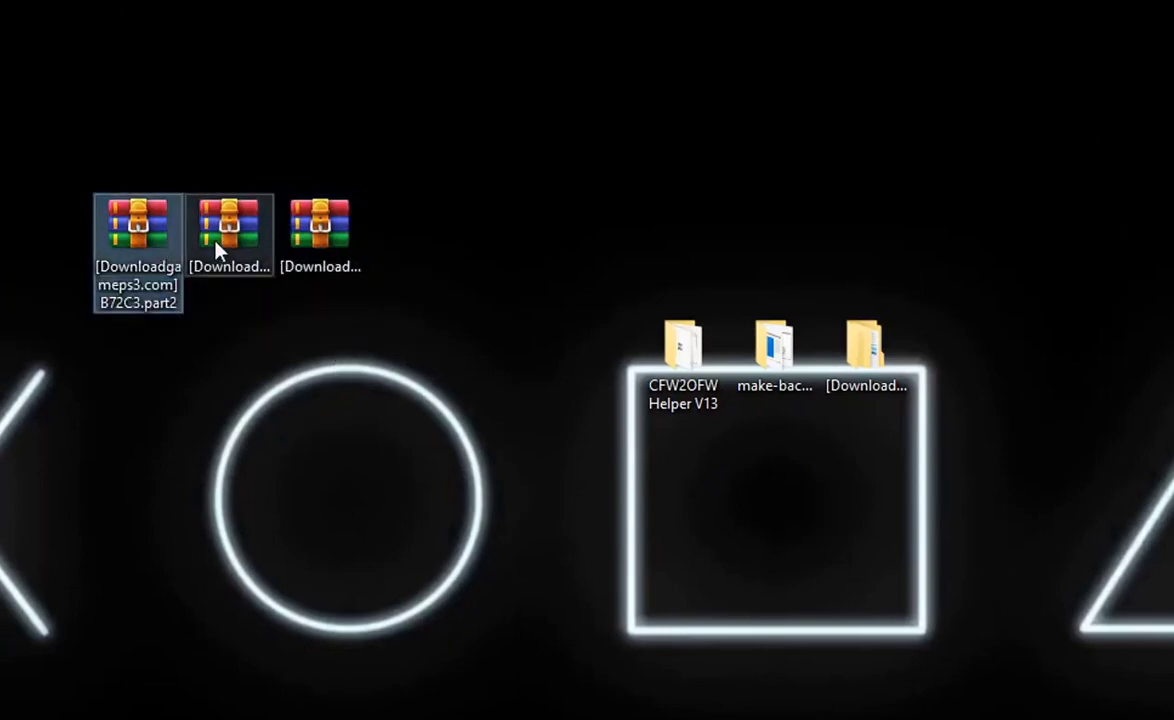
pyautogui.click(225, 248)
pyautogui.click(312, 252)
pyautogui.click(460, 280)
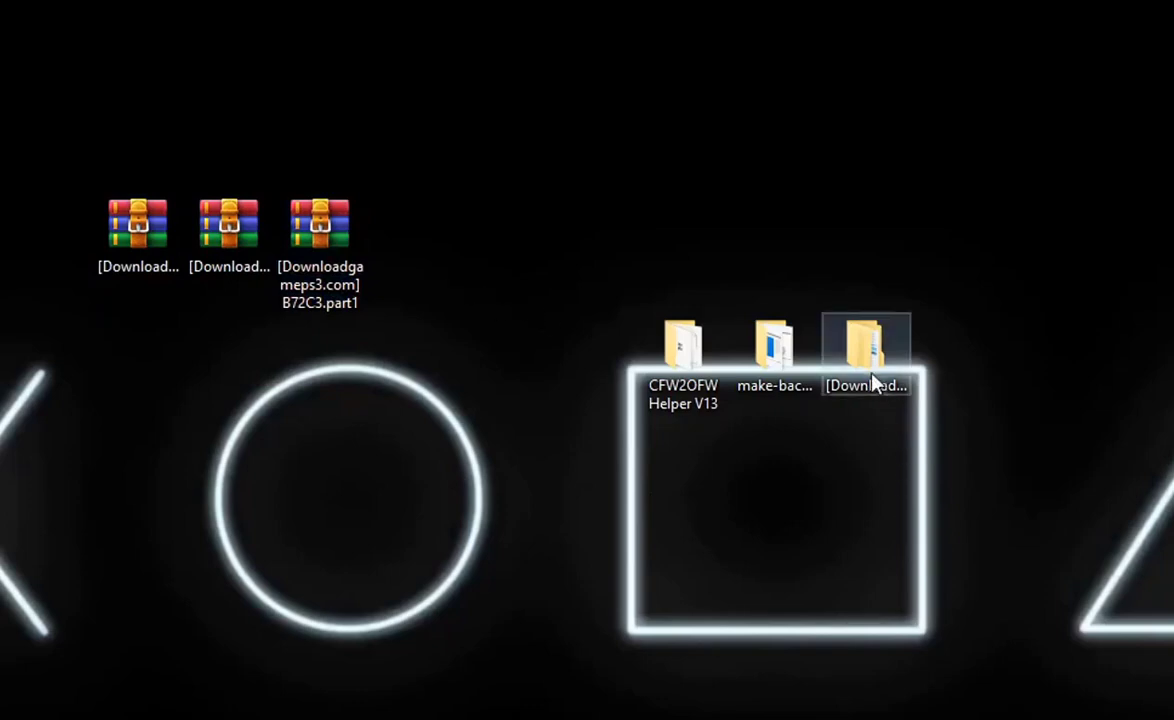
# Step: Move the extracted [Downloadgameps3.com]B72C3 folder near the archives and open the Crysis 3 folder inside it
pyautogui.moveTo(868, 365); pyautogui.dragTo(480, 125)
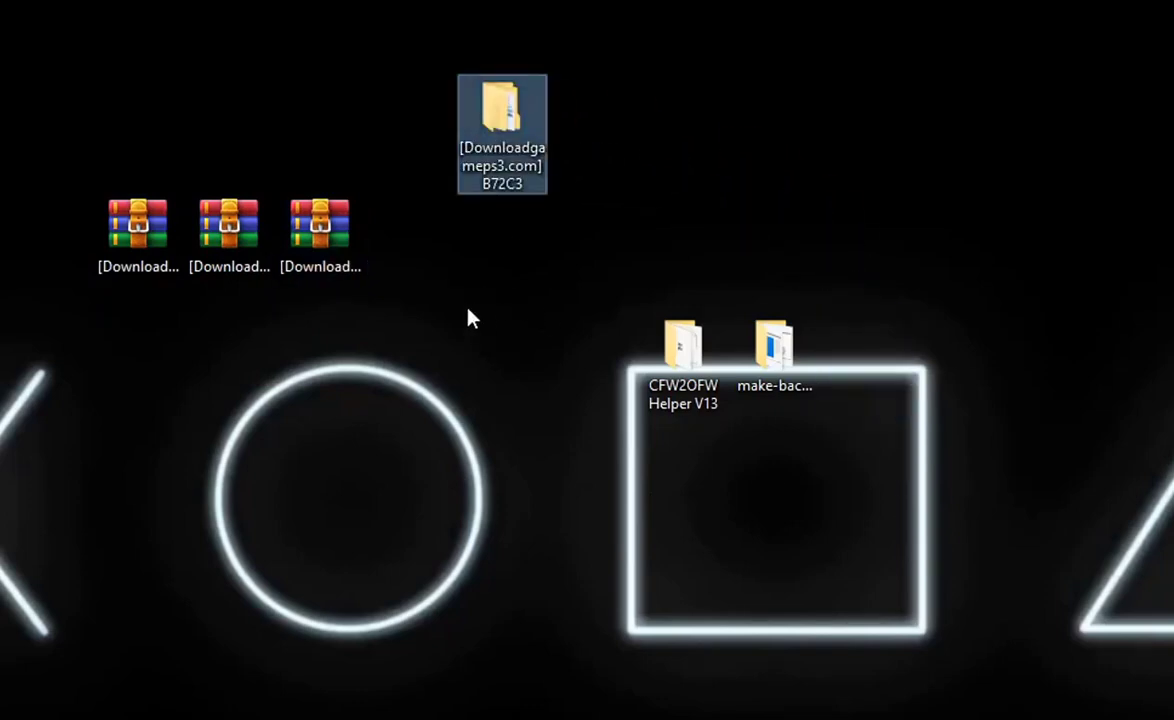
pyautogui.click(469, 312)
pyautogui.doubleClick(518, 148)
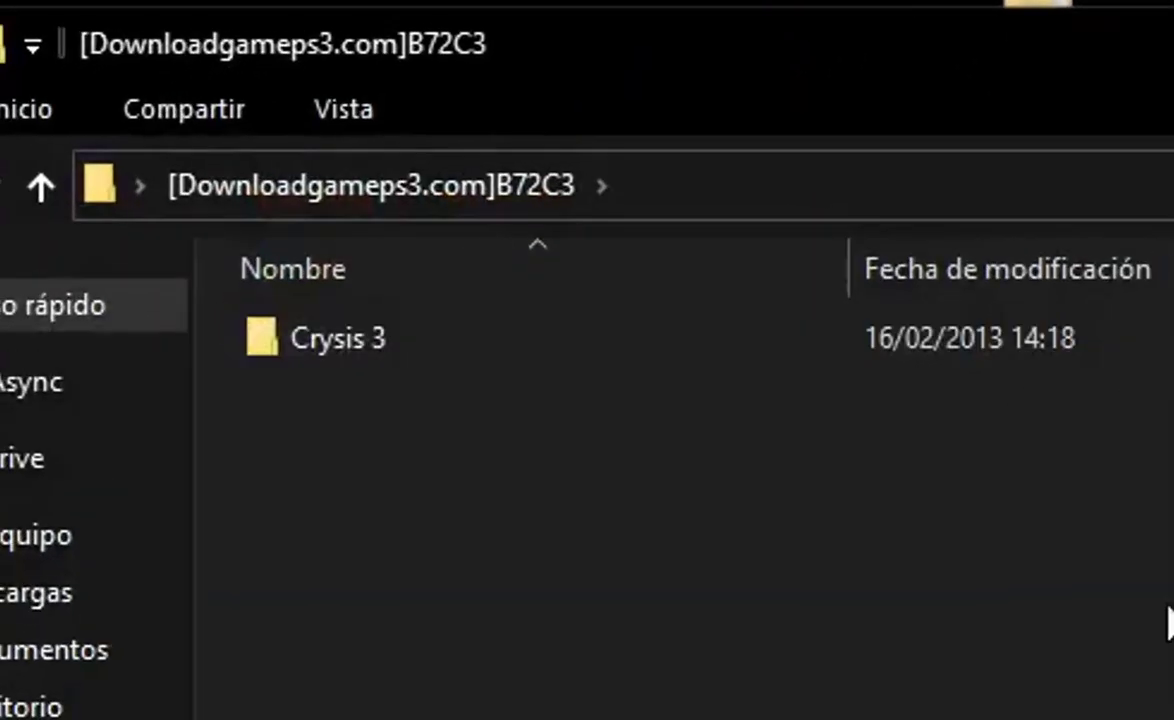
pyautogui.doubleClick(345, 342)
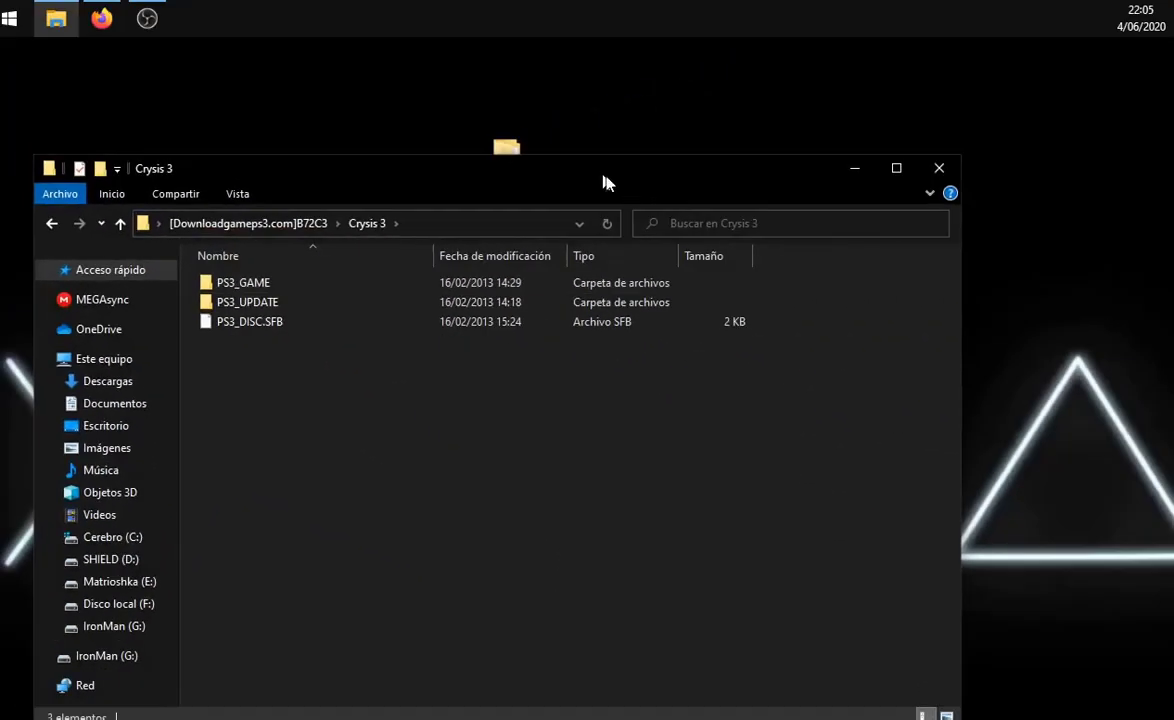
pyautogui.moveTo(603, 177); pyautogui.dragTo(649, 328)
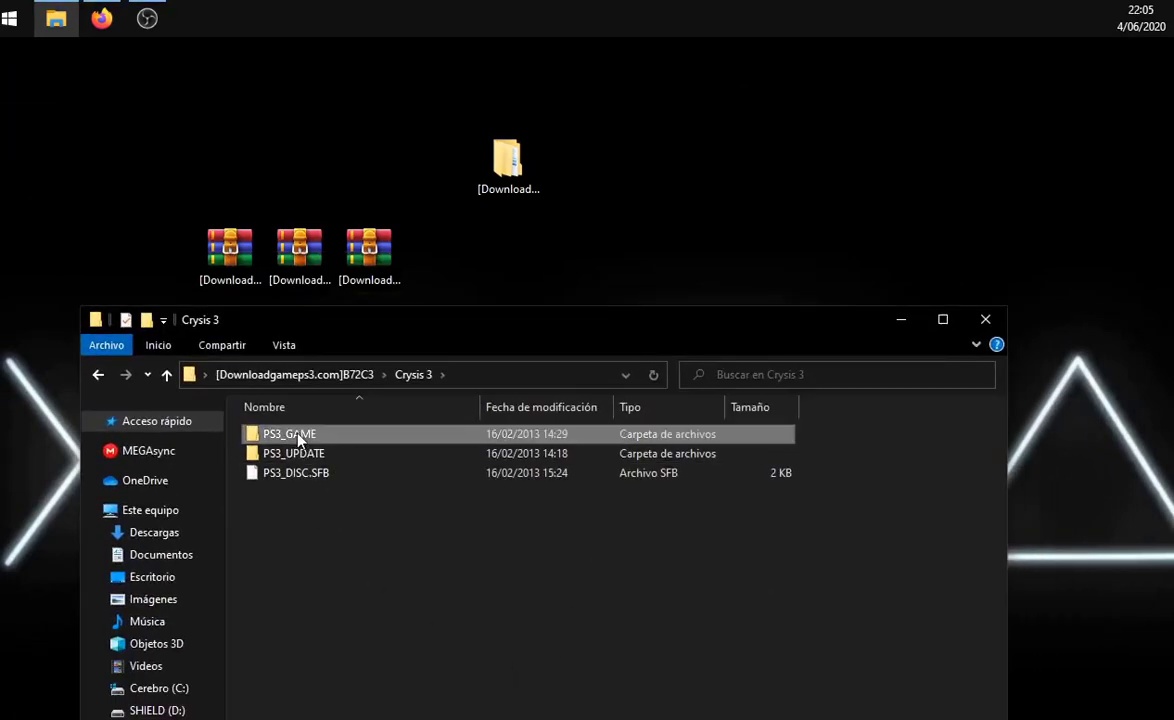
# Step: Examine the contents of the Crysis 3 folder, including PS3_GAME, and close the window
pyautogui.click(320, 474)
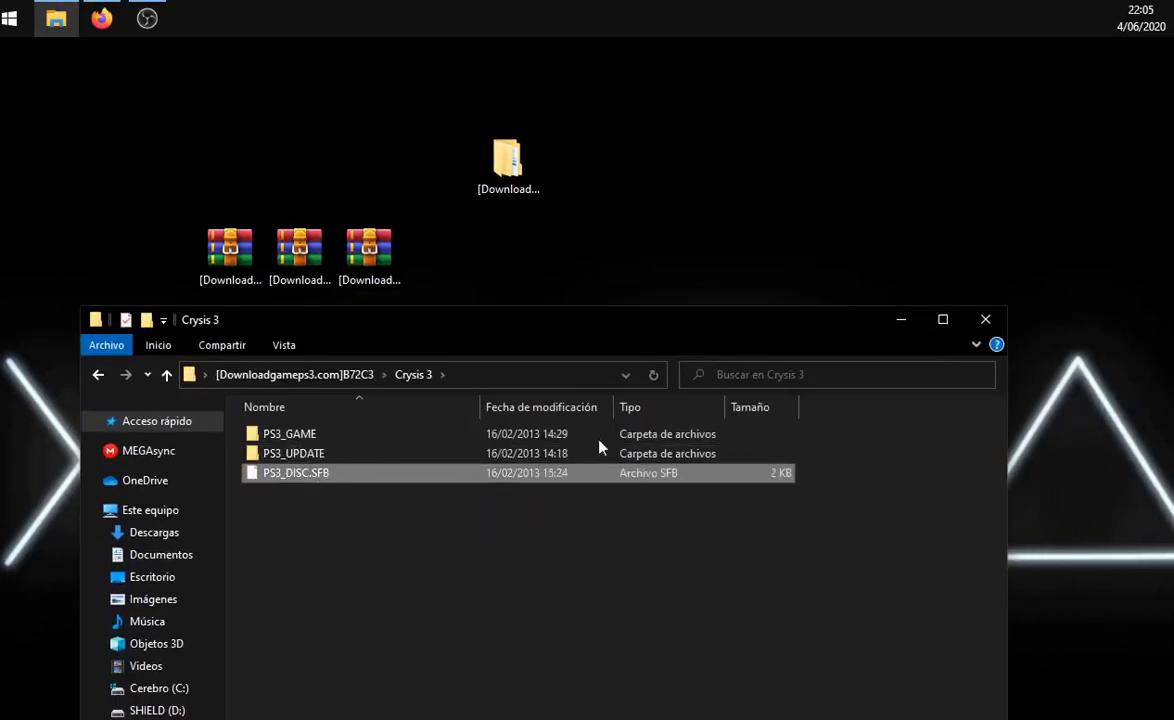
pyautogui.moveTo(507, 330); pyautogui.dragTo(528, 329)
pyautogui.doubleClick(305, 433)
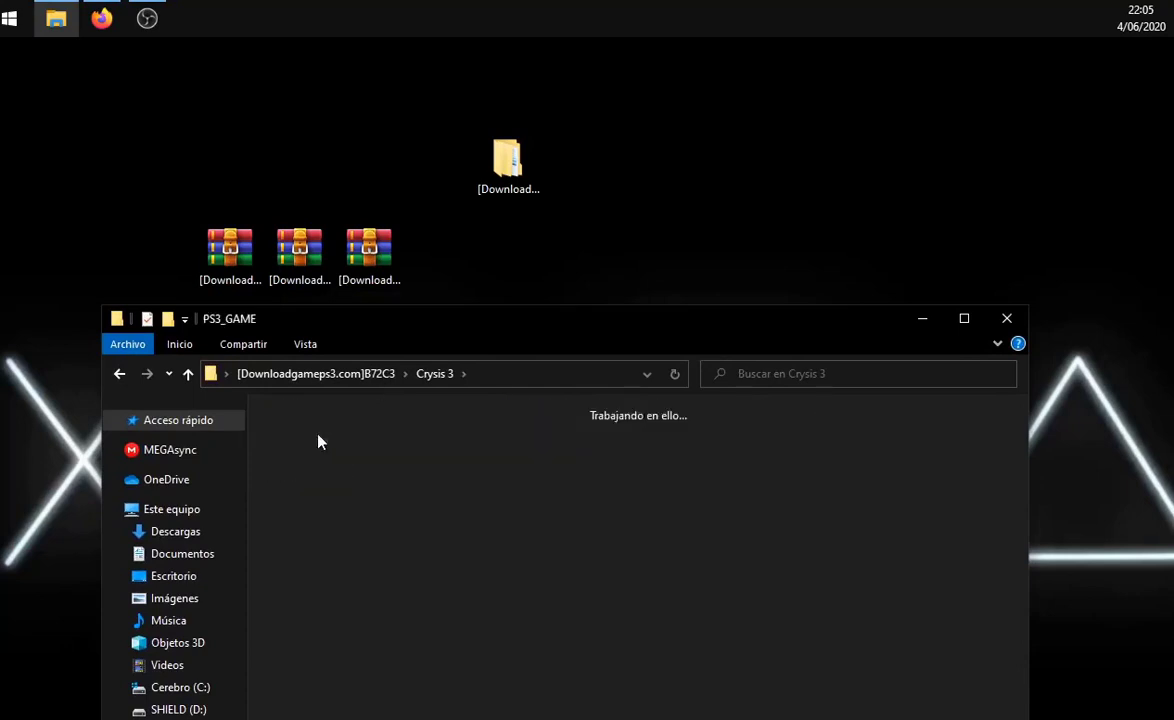
pyautogui.click(119, 373)
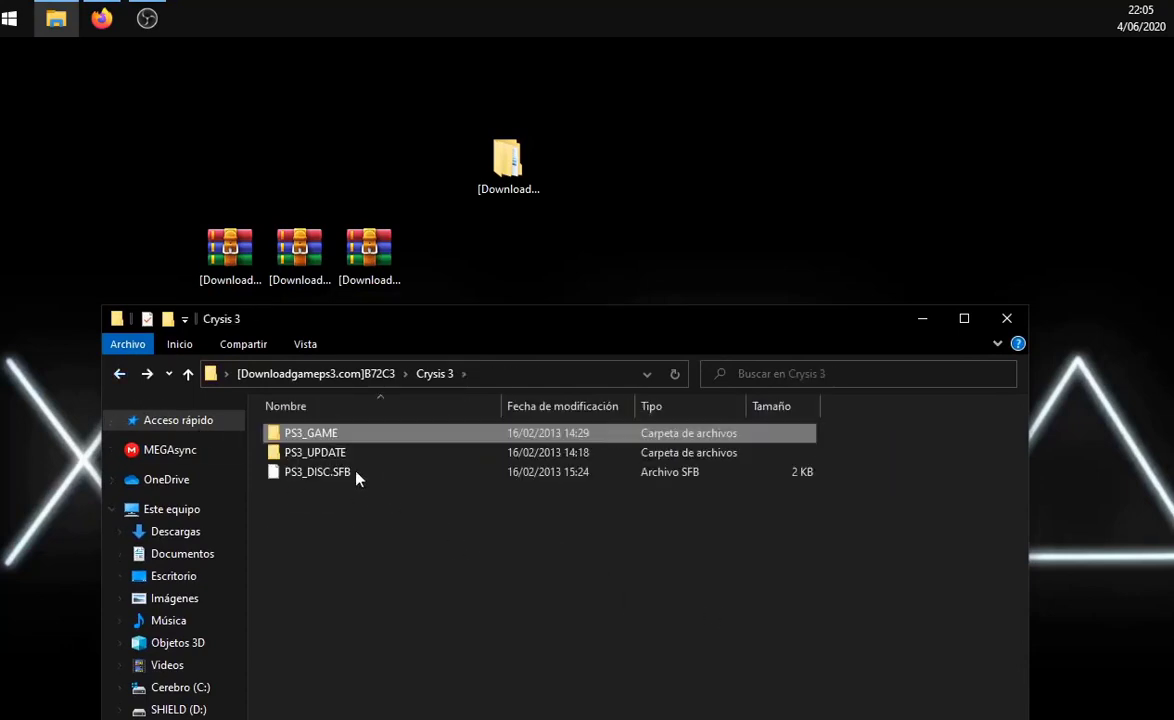
pyautogui.click(1006, 318)
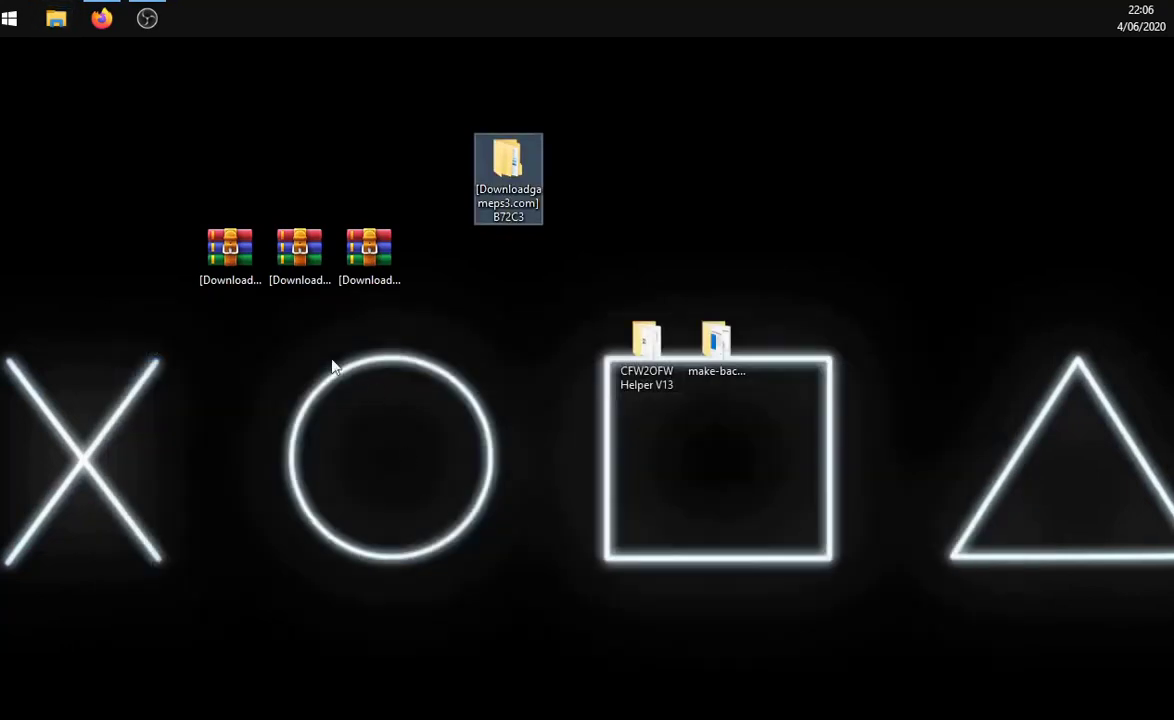
# Step: Delete the three [Downloadgameps3.com]B72C3 archive parts from the desktop
pyautogui.click(232, 252)
pyautogui.keyDown('ctrl'); pyautogui.click(300, 255); pyautogui.keyUp('ctrl')
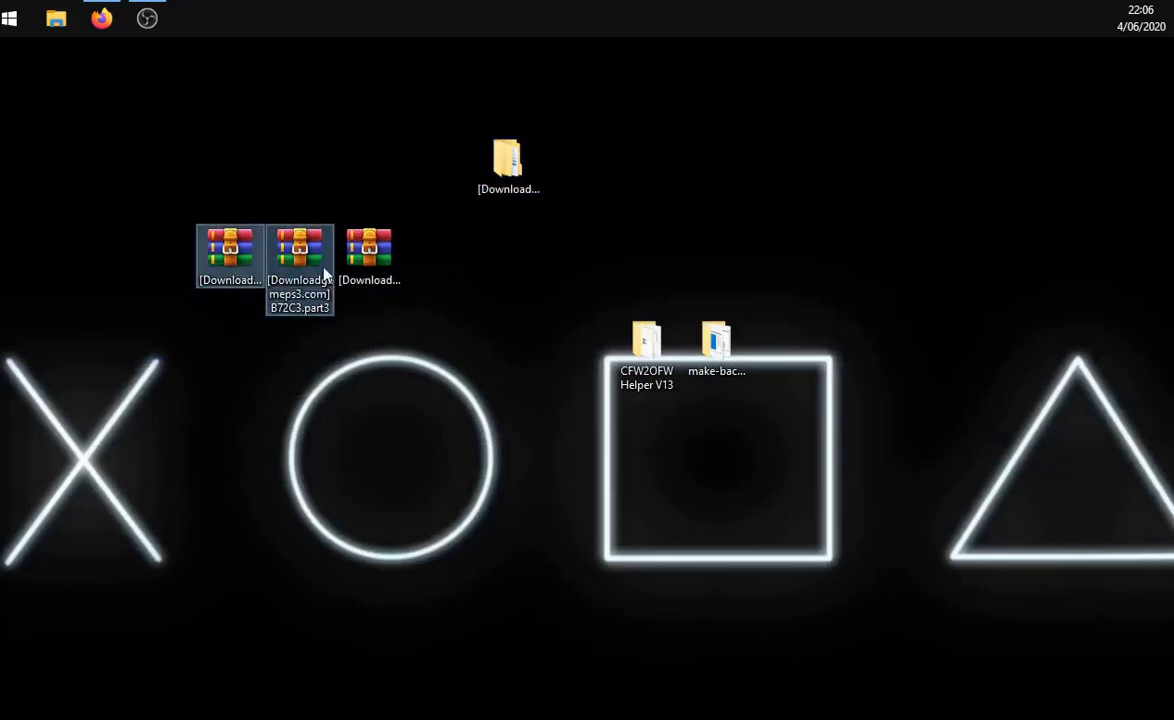
pyautogui.keyDown('ctrl'); pyautogui.click(368, 260); pyautogui.keyUp('ctrl')
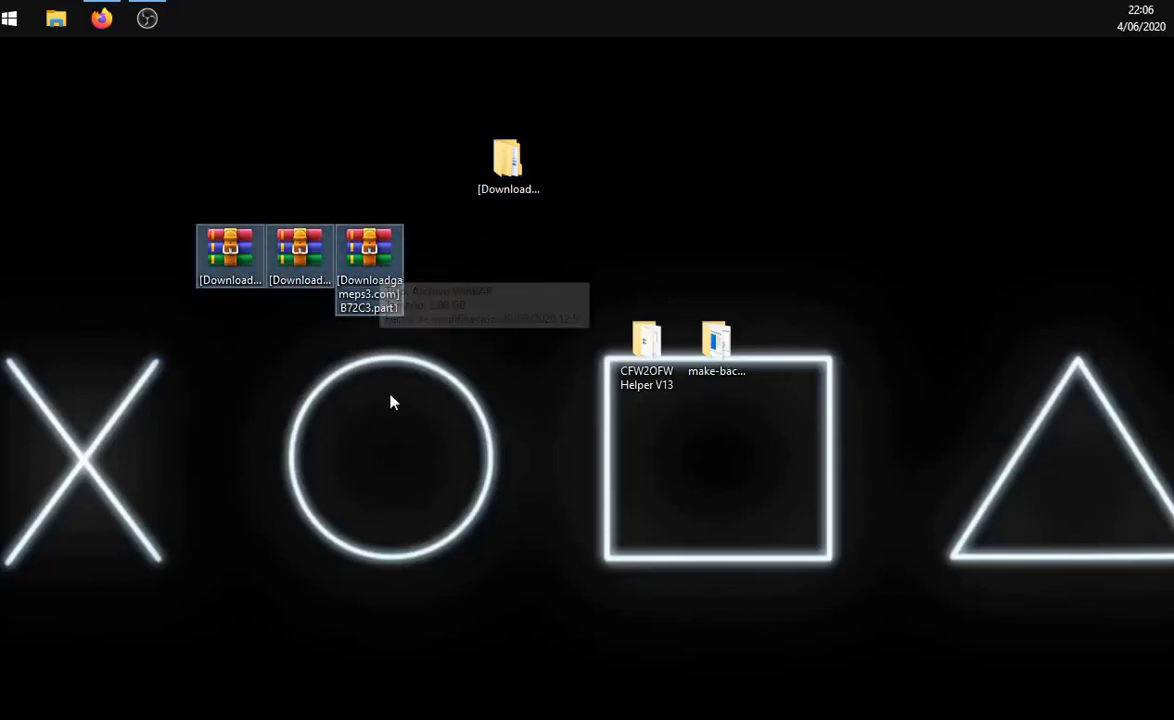
pyautogui.moveTo(372, 270)
pyautogui.press('Delete')
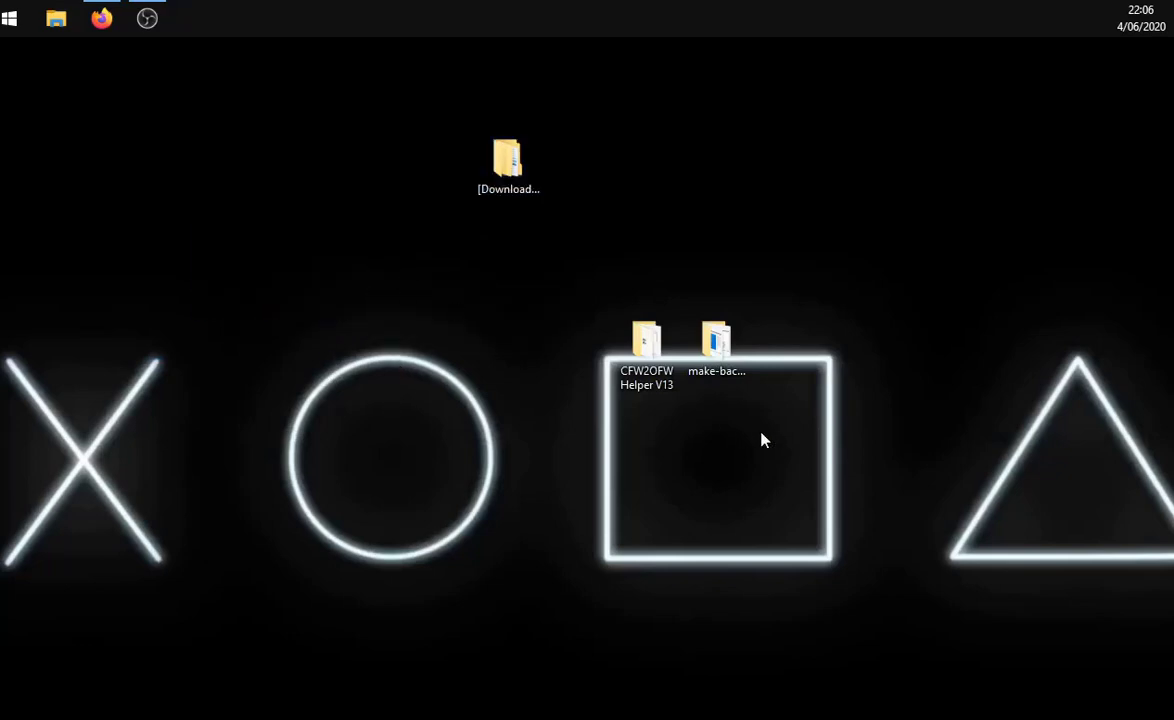
# Step: Open the CFW2OFW Helper V13 folder and arrange its window so the extracted game folder stays accessible on the desktop
pyautogui.moveTo(510, 168); pyautogui.dragTo(232, 350)
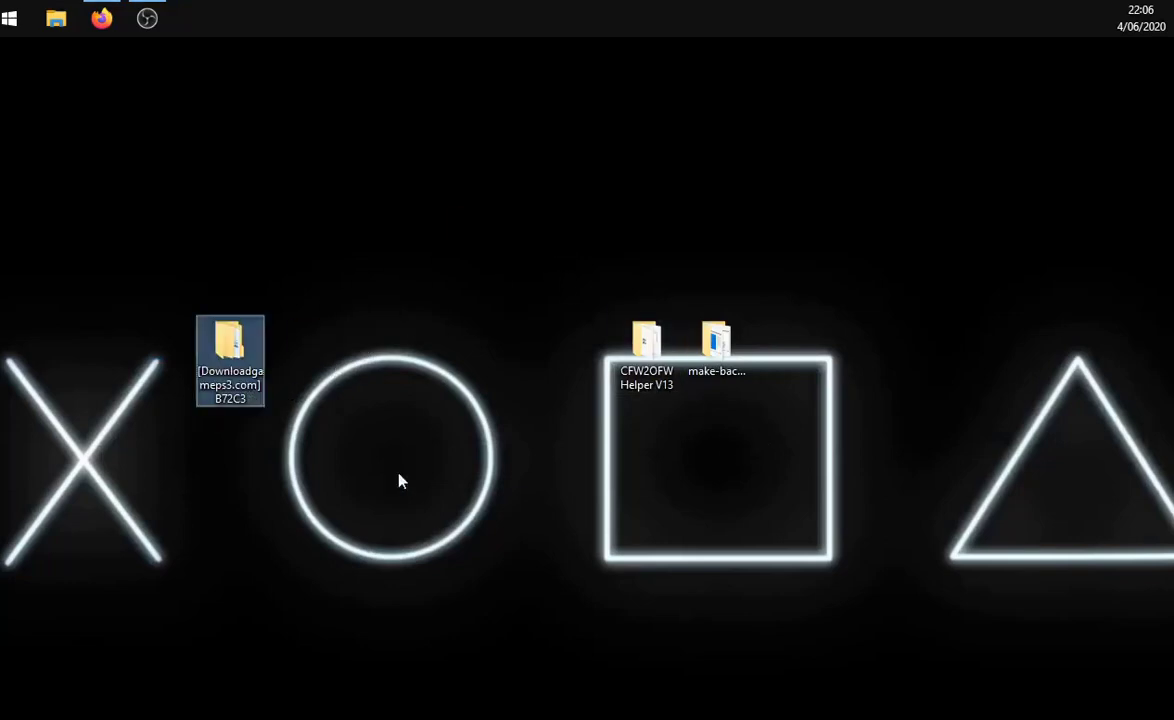
pyautogui.doubleClick(645, 350)
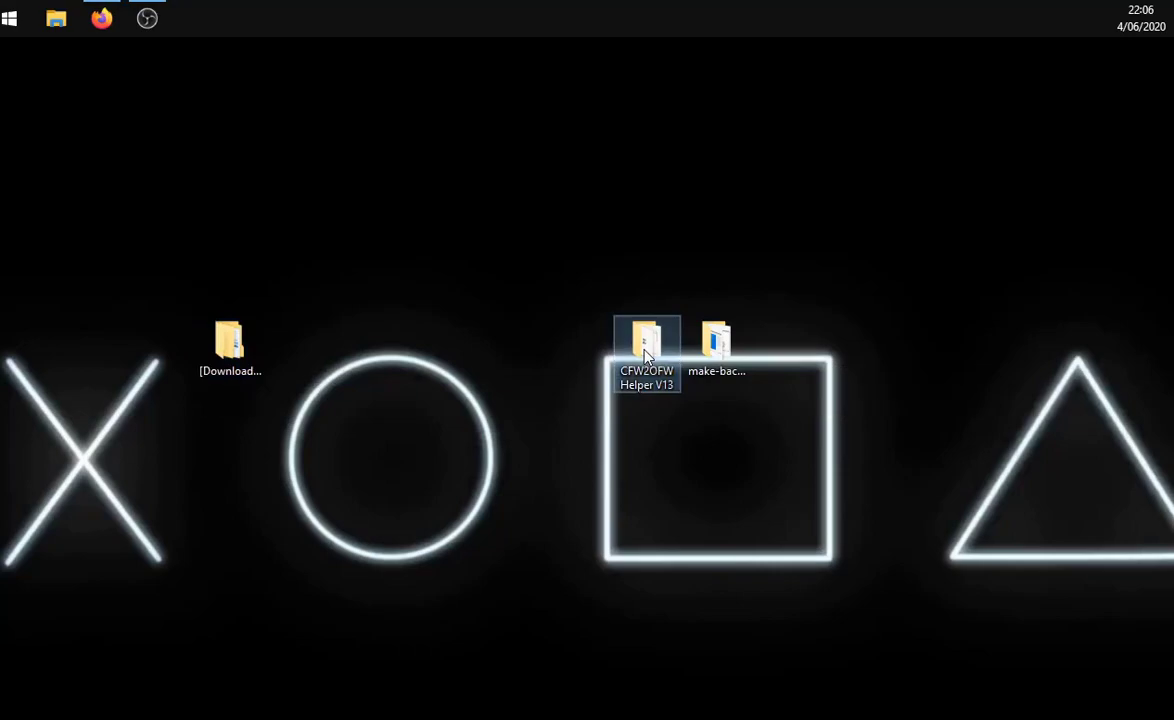
pyautogui.moveTo(421, 328); pyautogui.dragTo(597, 147)
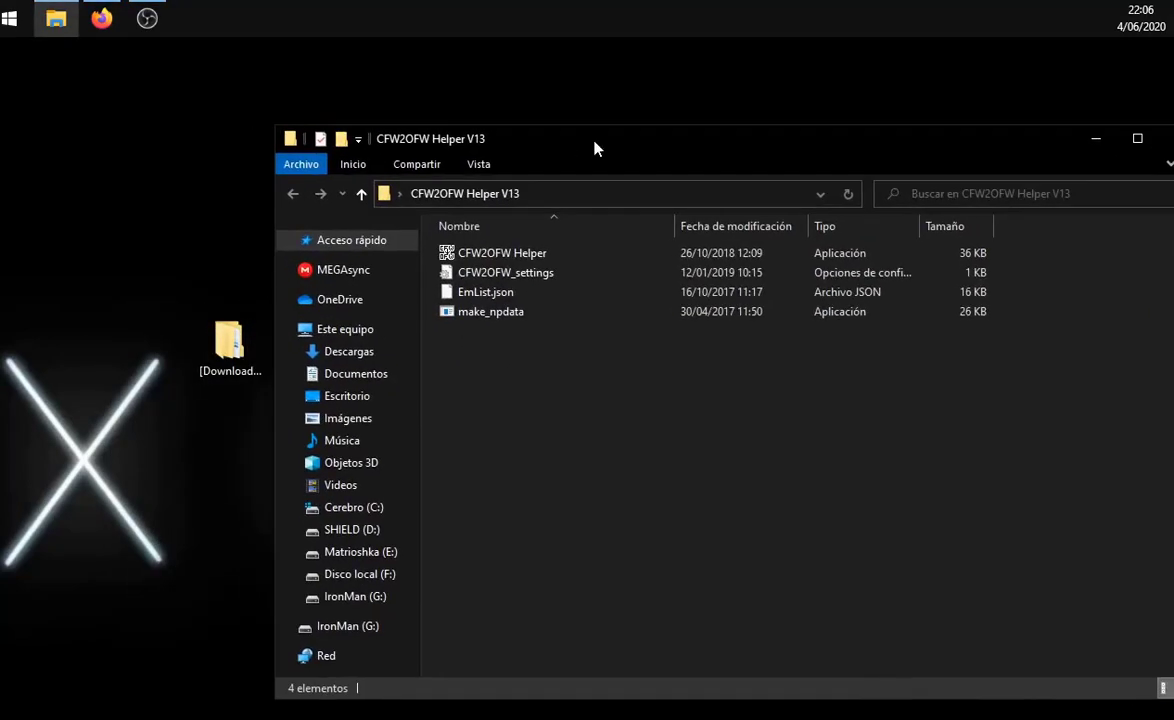
pyautogui.moveTo(200, 372); pyautogui.dragTo(115, 365)
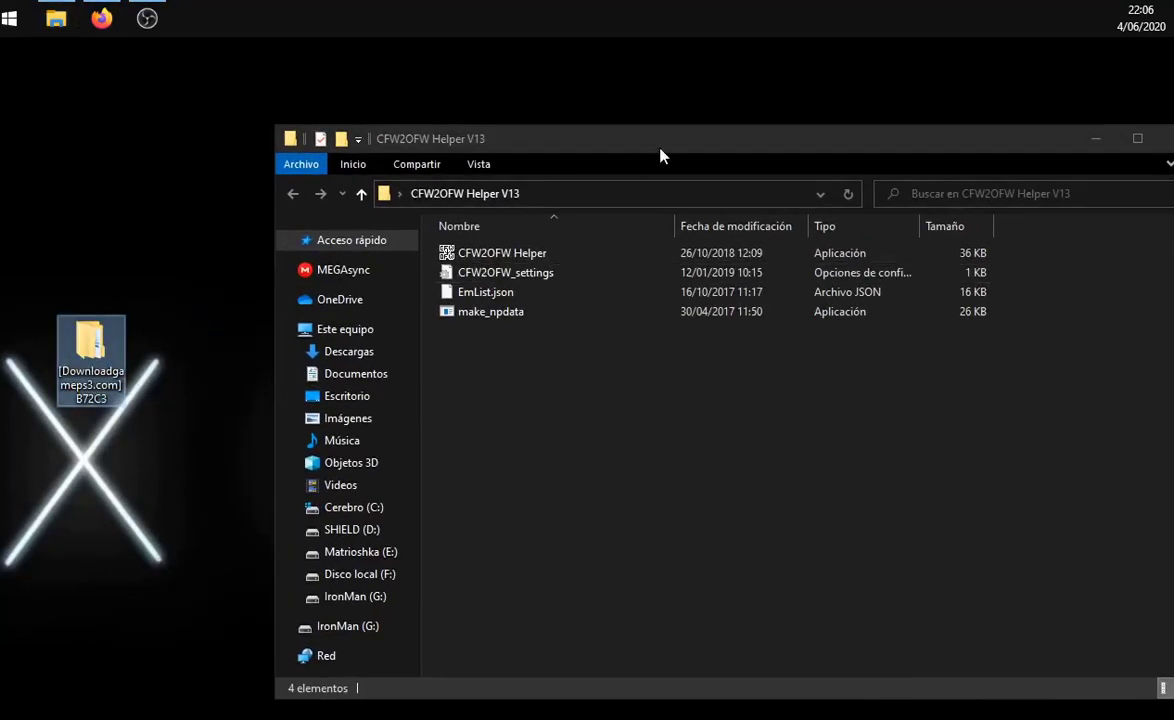
pyautogui.moveTo(660, 155); pyautogui.dragTo(575, 152)
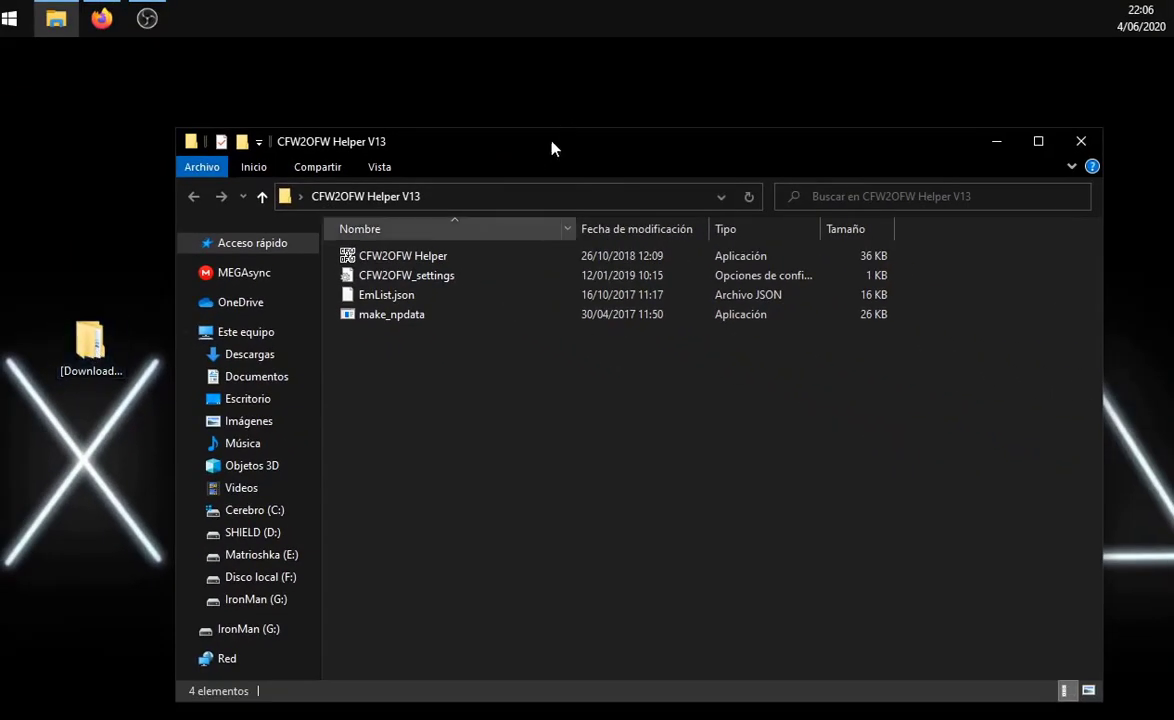
pyautogui.moveTo(551, 153); pyautogui.dragTo(794, 152)
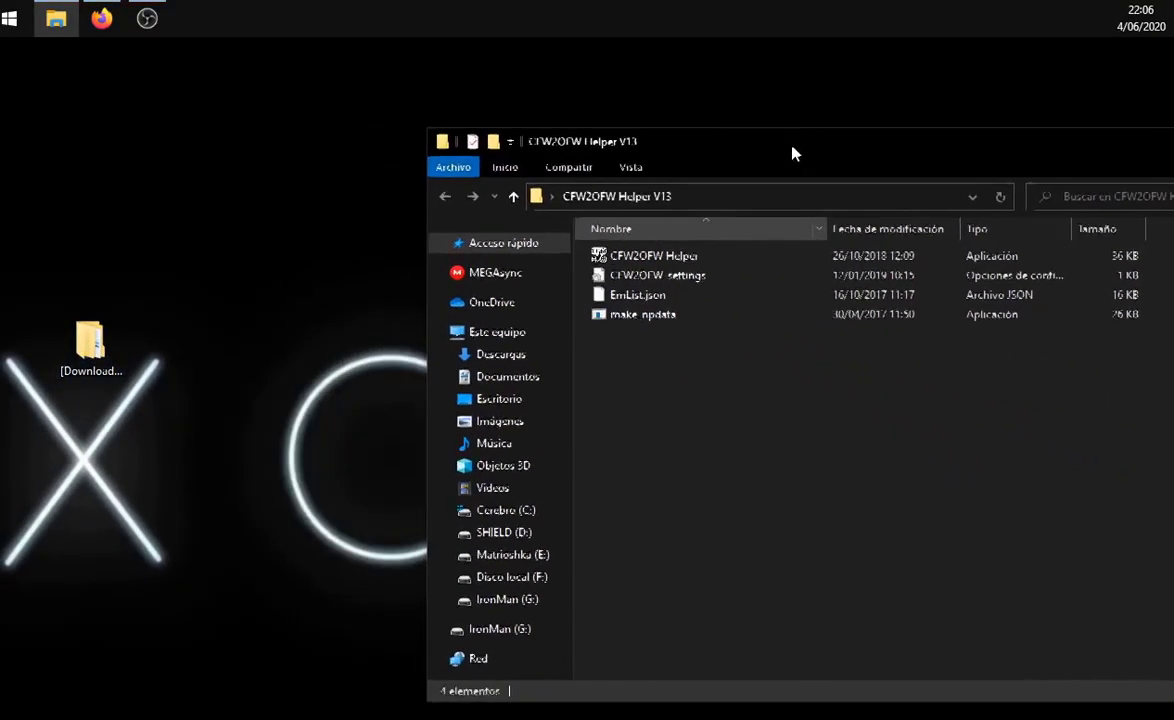
# Step: Move the PS3_GAME folder from the extracted Crysis 3 folder into CFW2OFW Helper V13 and close the Crysis 3 window
pyautogui.click(87, 335)
pyautogui.doubleClick(92, 345)
pyautogui.doubleClick(186, 170)
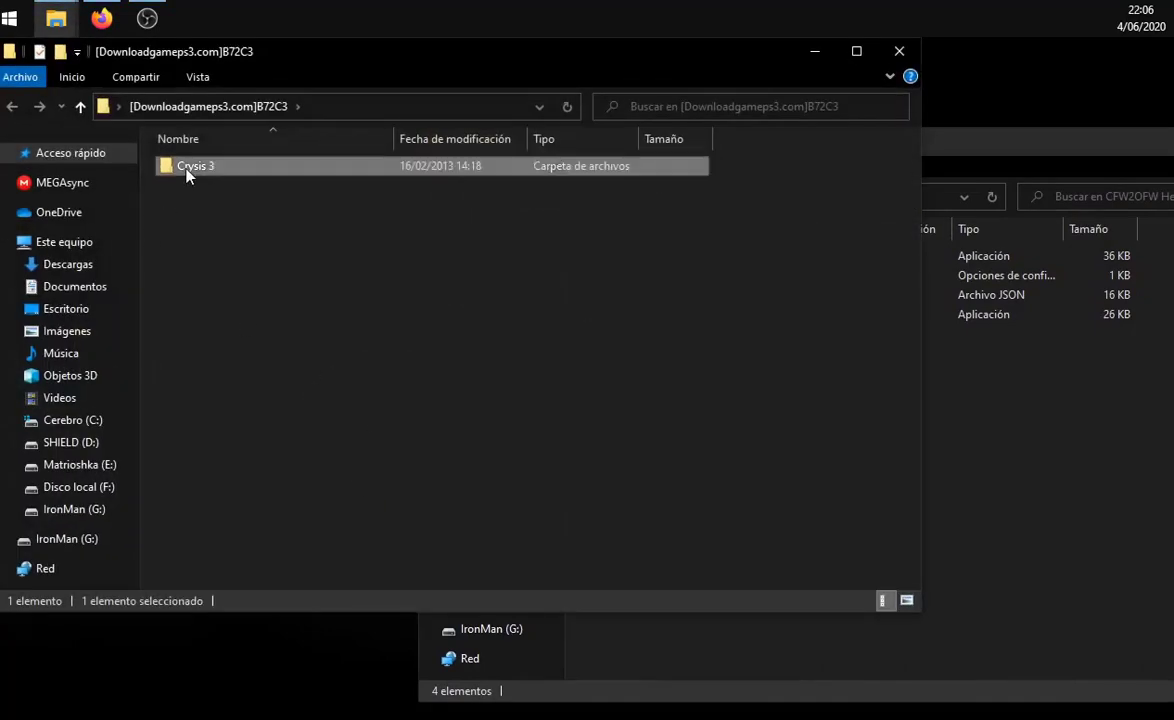
pyautogui.moveTo(459, 68); pyautogui.dragTo(466, 406)
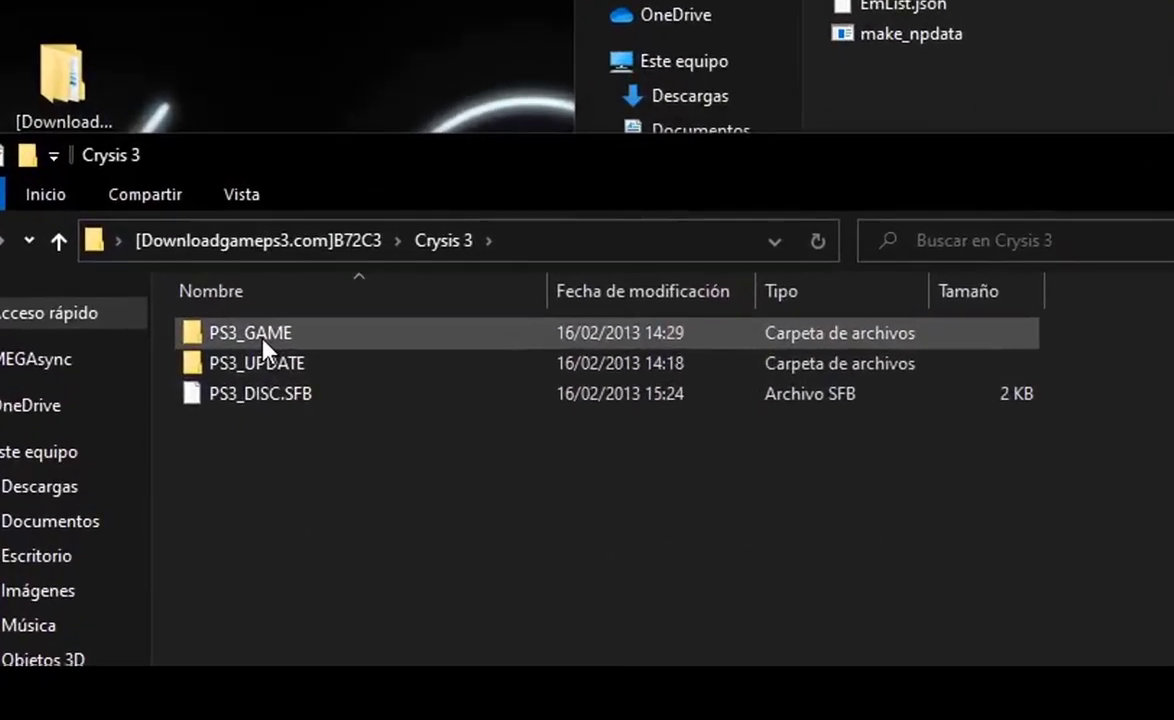
pyautogui.click(220, 510)
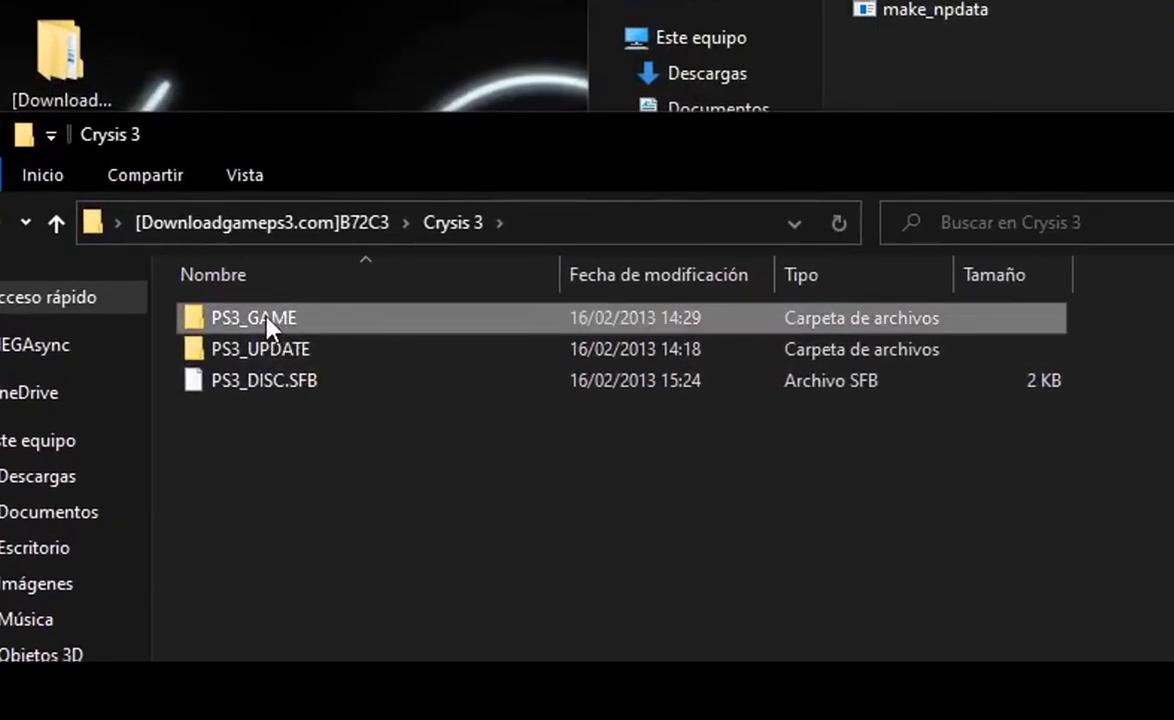
pyautogui.moveTo(268, 324); pyautogui.dragTo(549, 327)
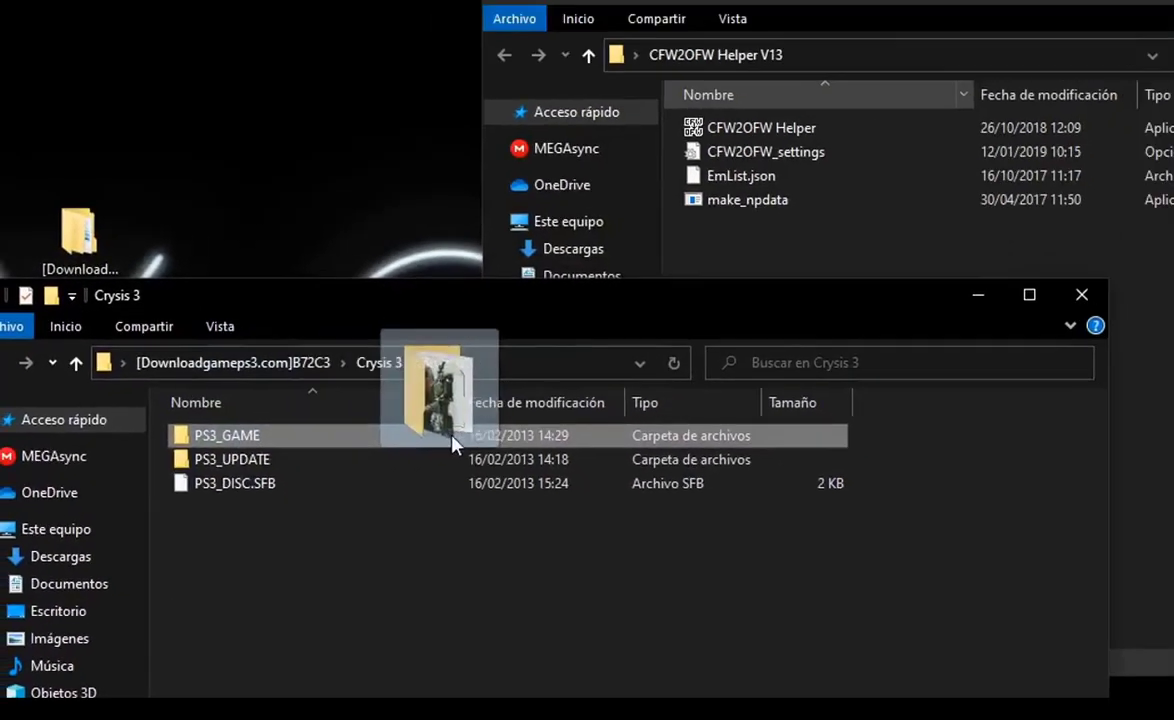
pyautogui.moveTo(452, 444); pyautogui.dragTo(1025, 497)
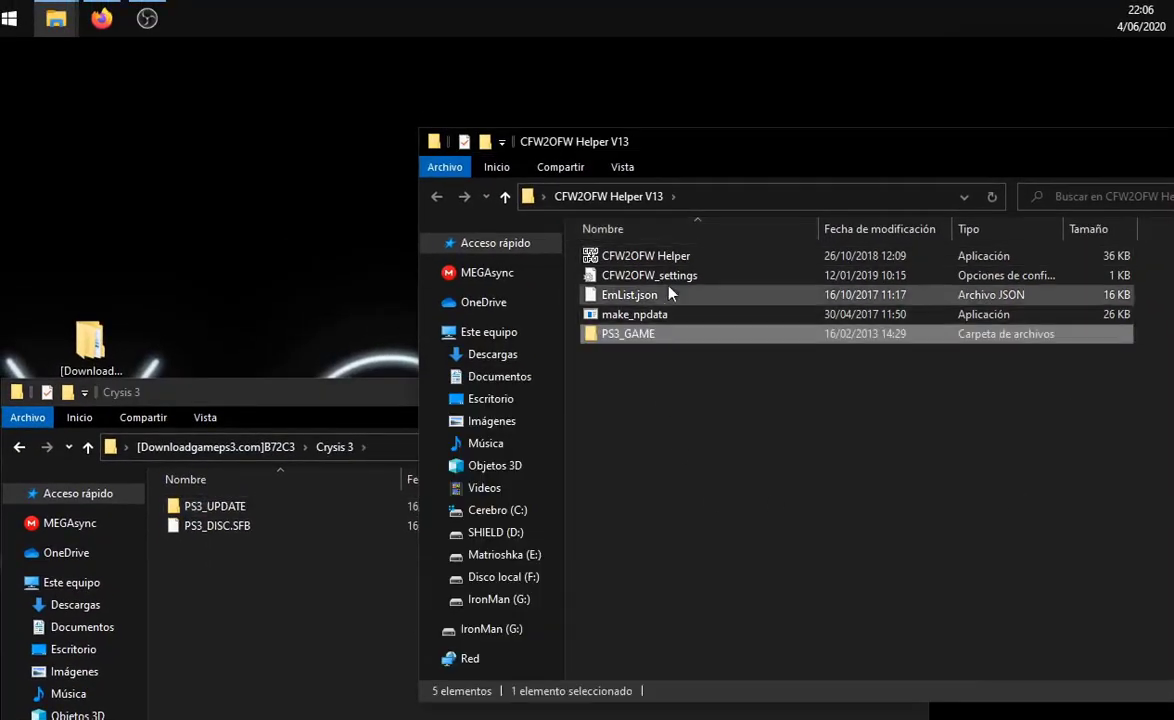
pyautogui.click(710, 485)
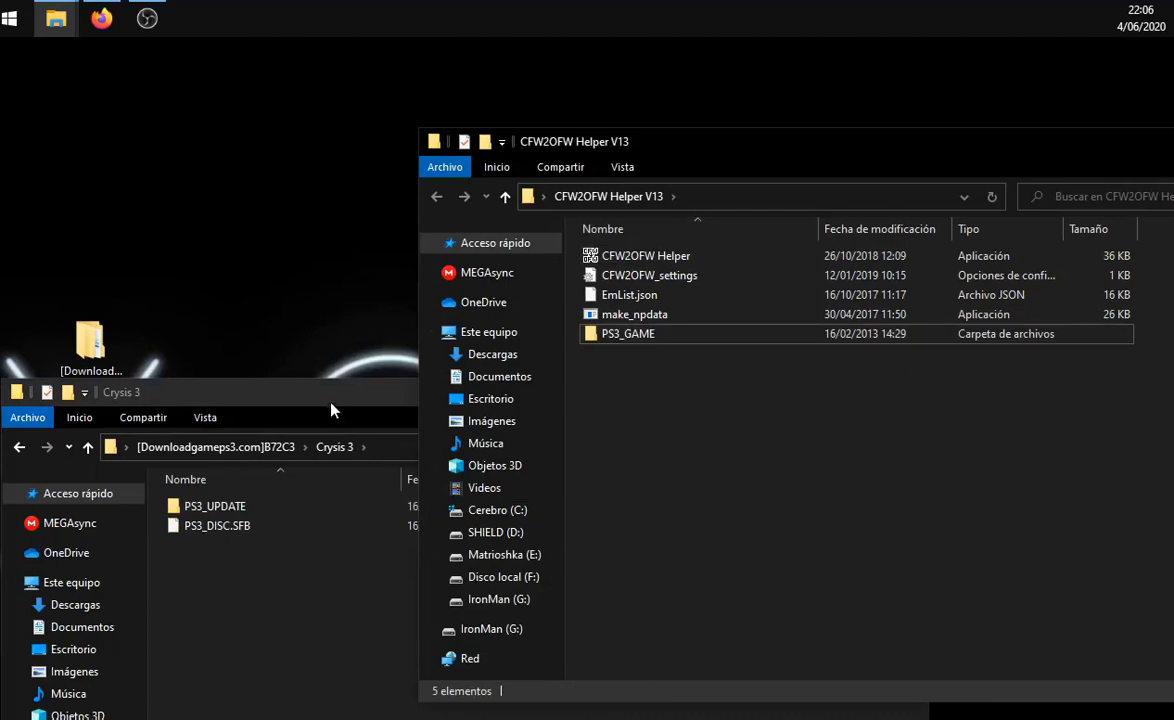
pyautogui.click(333, 411)
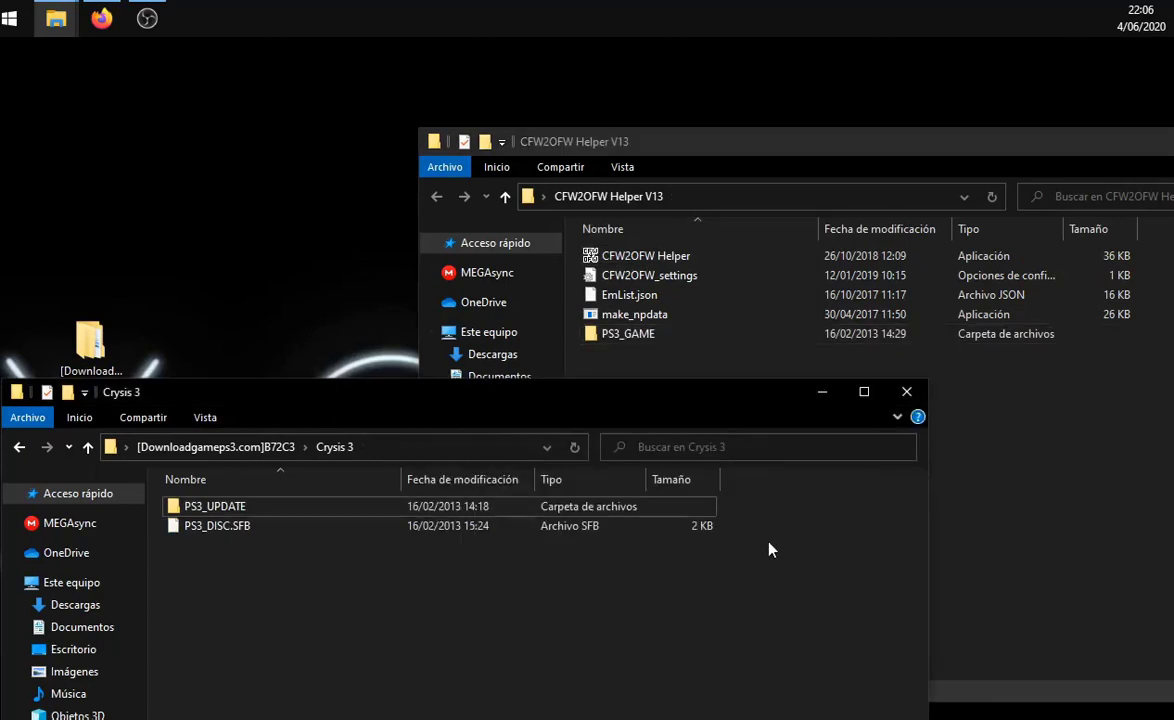
pyautogui.click(907, 393)
# Step: Shift the extracted game folder on the desktop and check what remains inside its Crysis 3 folder
pyautogui.click(85, 360)
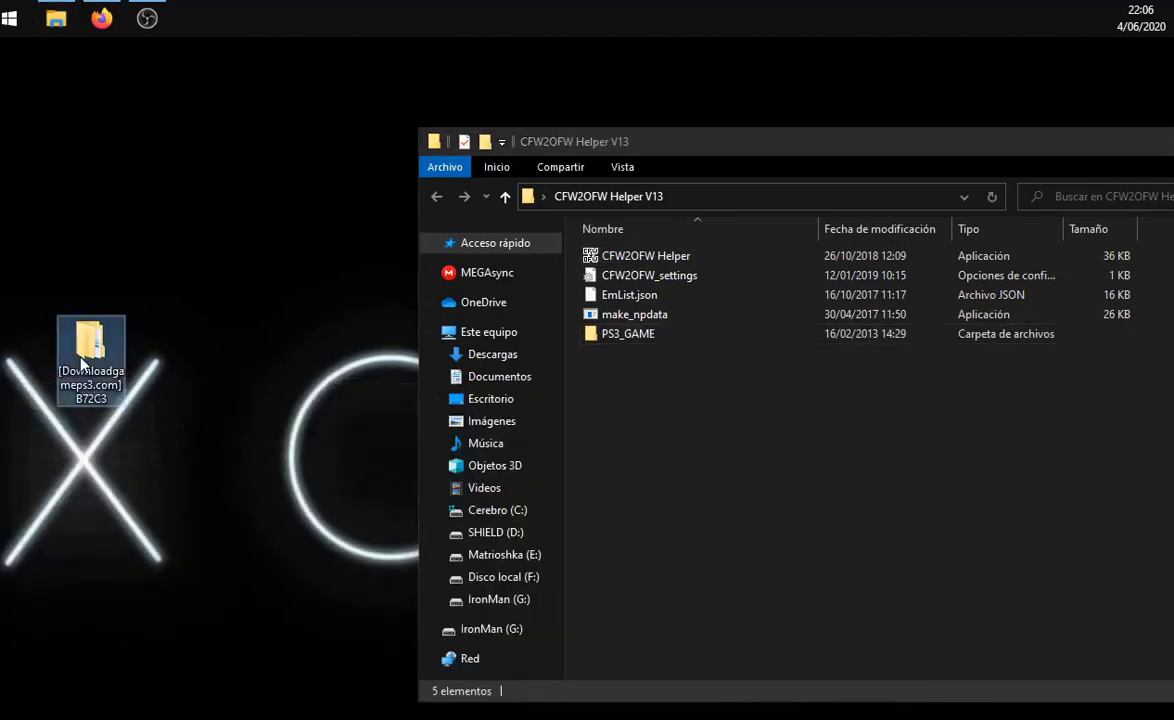
pyautogui.moveTo(80, 365); pyautogui.dragTo(80, 275)
pyautogui.doubleClick(90, 252)
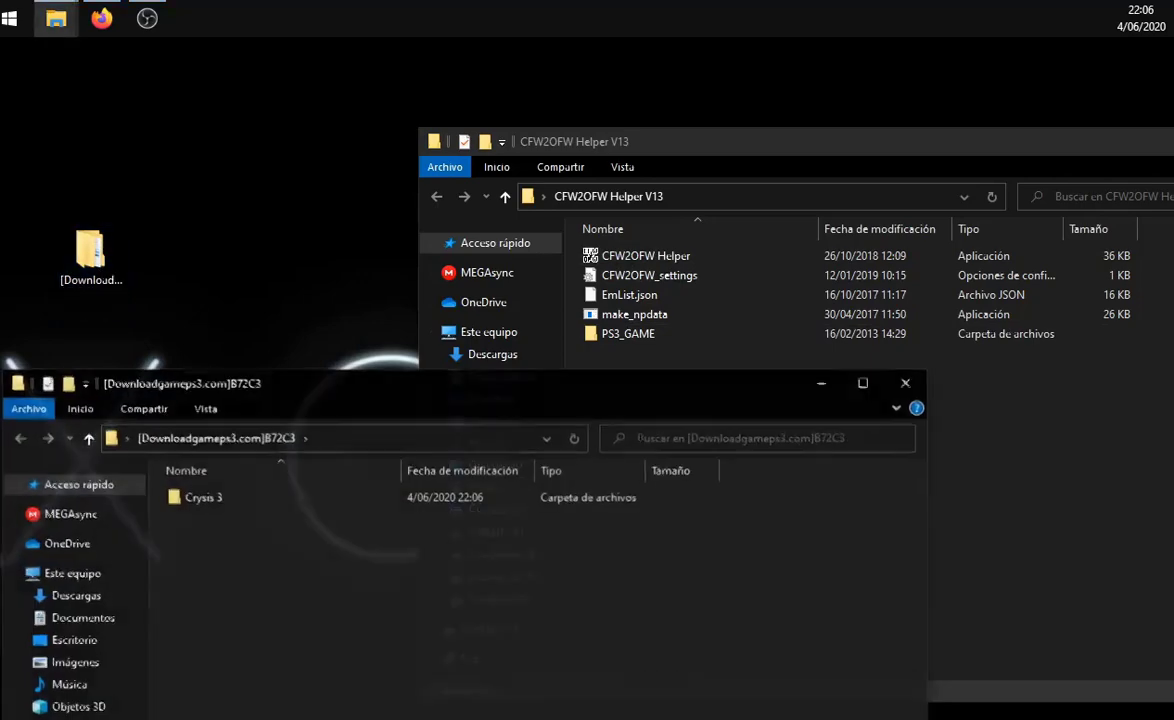
pyautogui.doubleClick(205, 497)
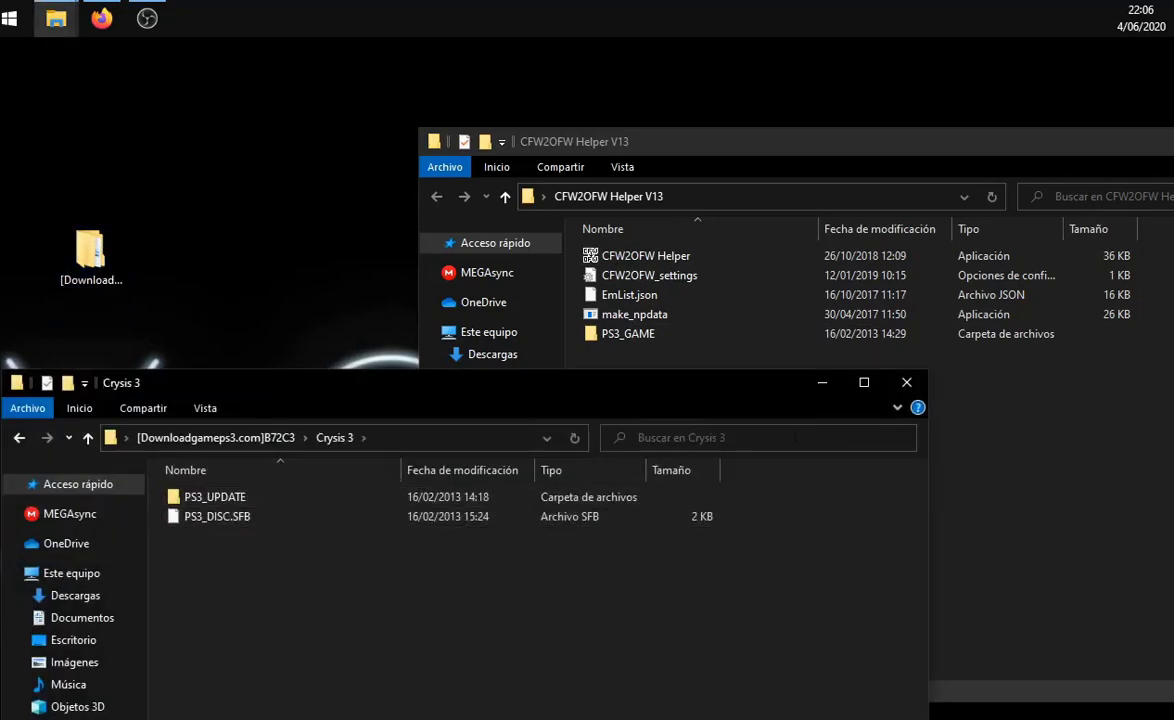
pyautogui.click(907, 382)
# Step: Delete the [Downloadgameps3.com]B72C3 folder from the desktop and bring the CFW2OFW Helper V13 window fully into view
pyautogui.click(97, 293)
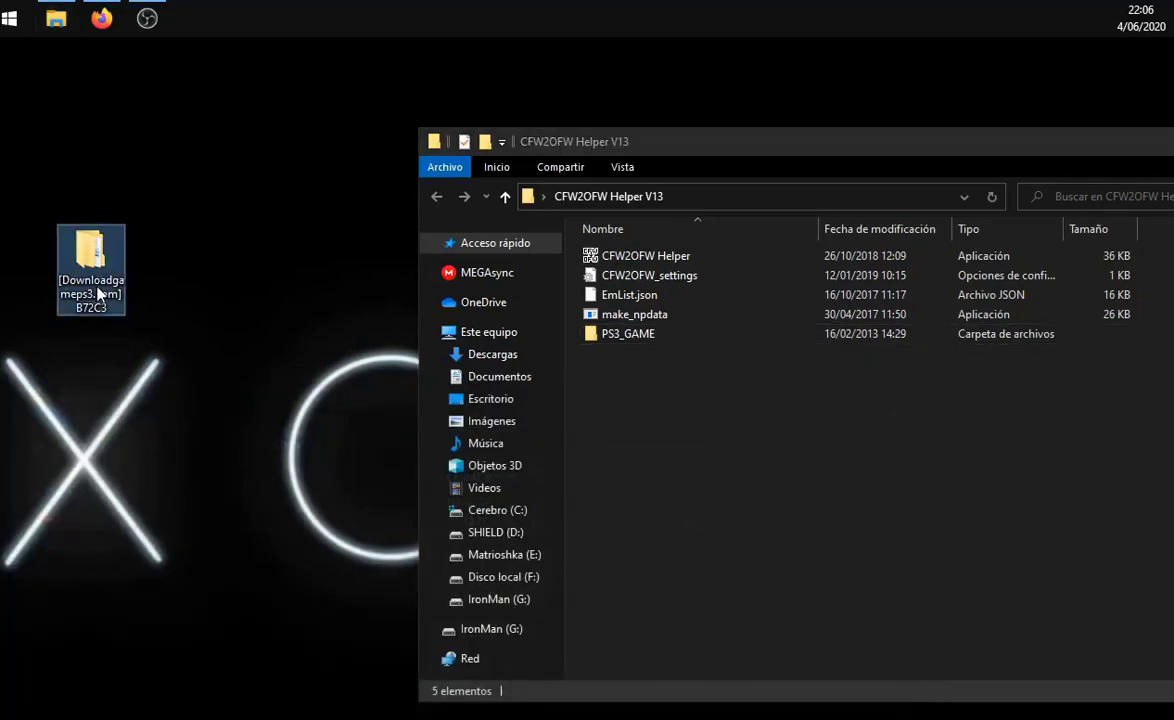
pyautogui.press('Delete')
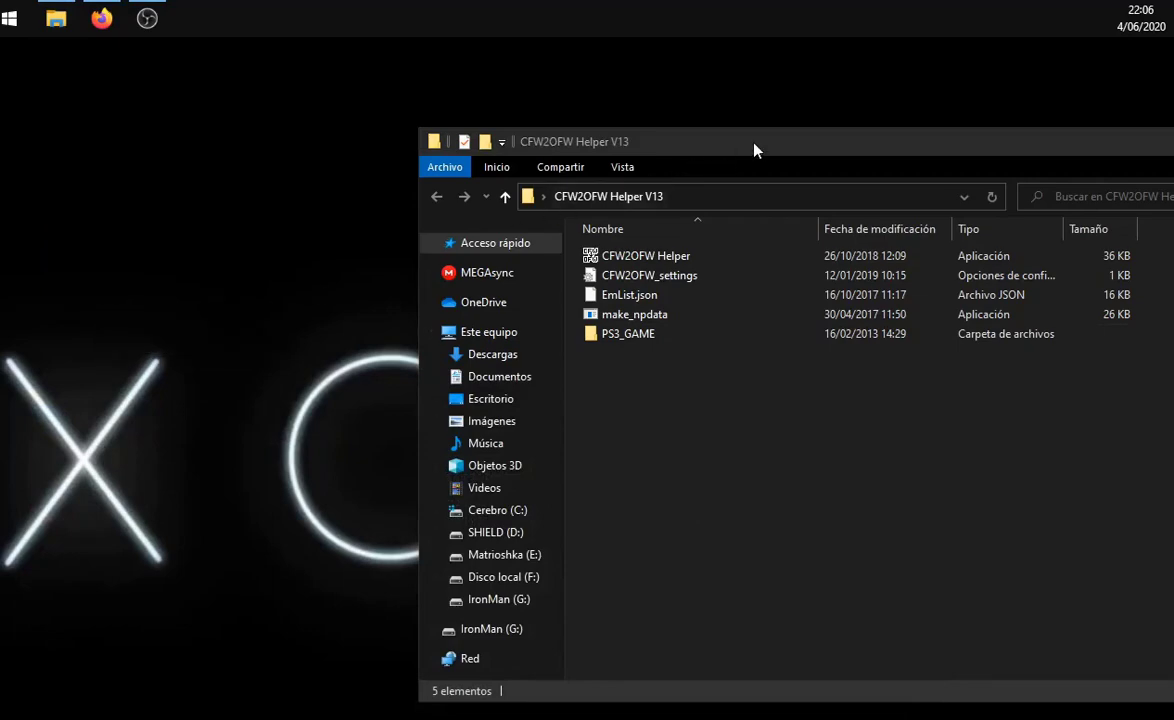
pyautogui.moveTo(754, 150); pyautogui.dragTo(386, 202)
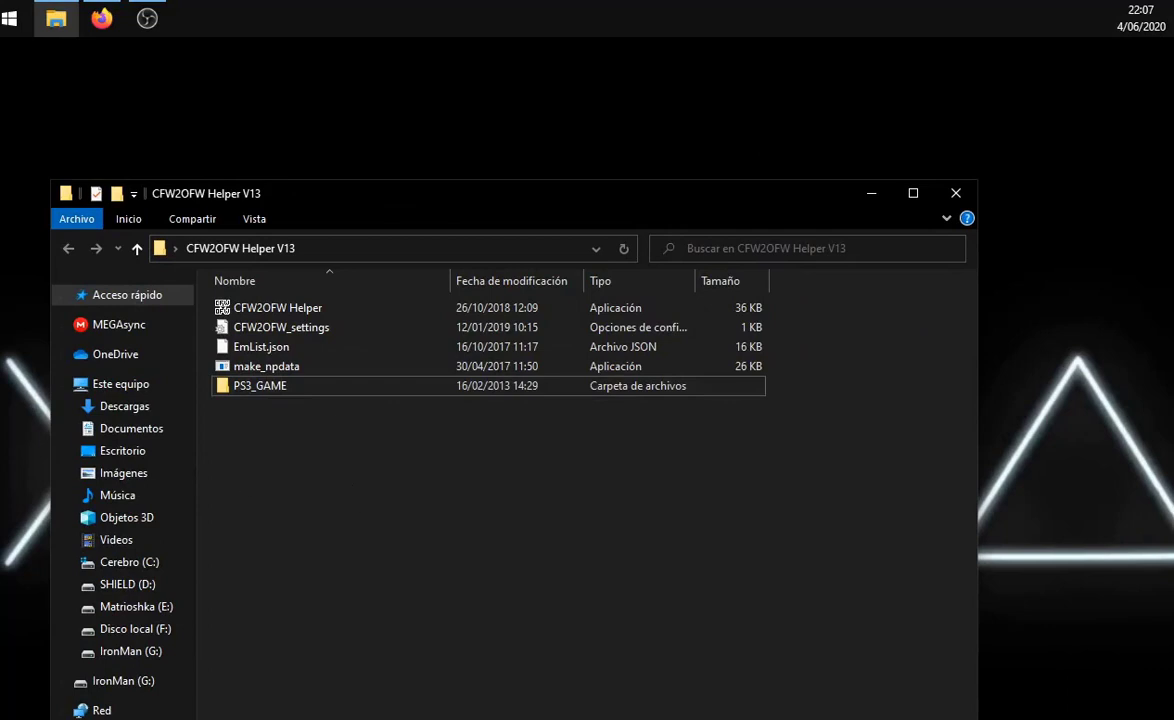
# Step: Launch the CFW2OFW Helper application from the CFW2OFW Helper V13 folder to convert the PS3_GAME folder
pyautogui.hotkey('alt', 'Tab')
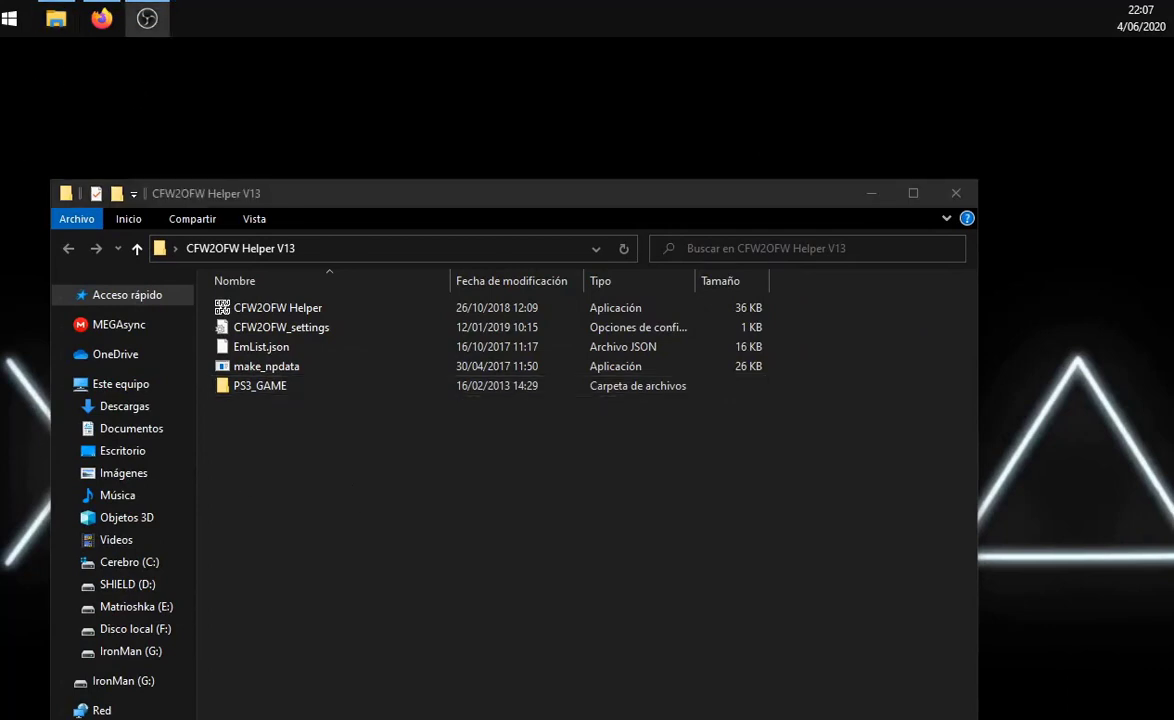
pyautogui.hotkey('alt', 'Tab')
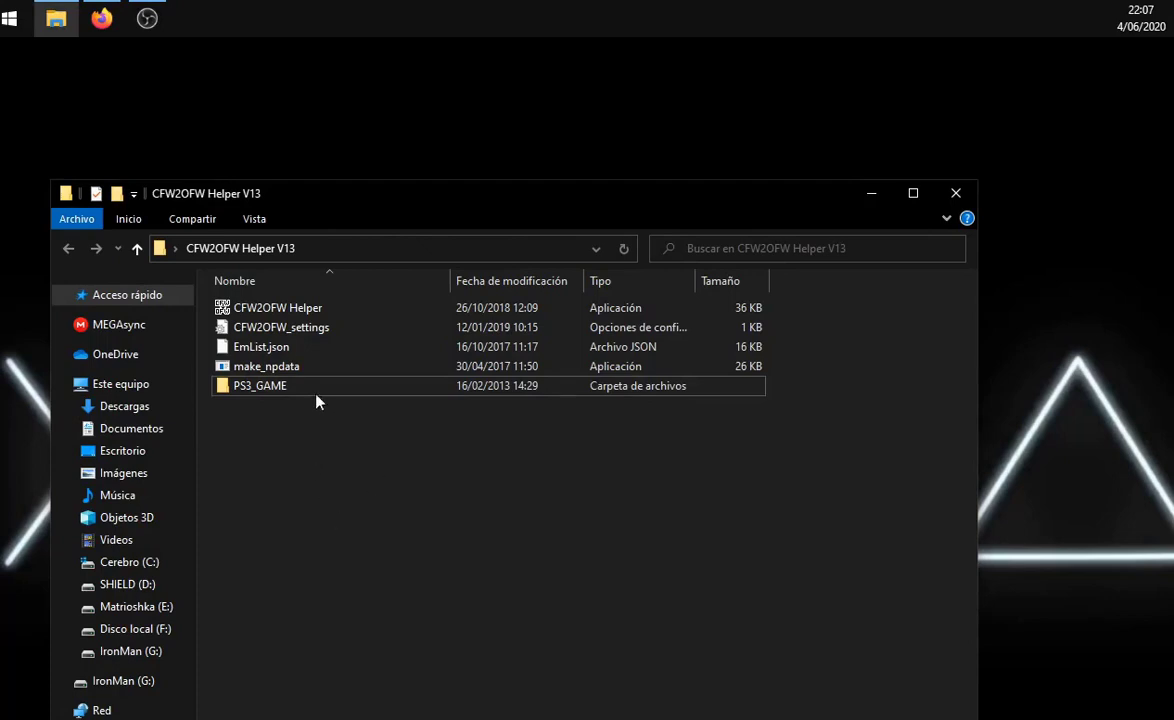
pyautogui.click(278, 309)
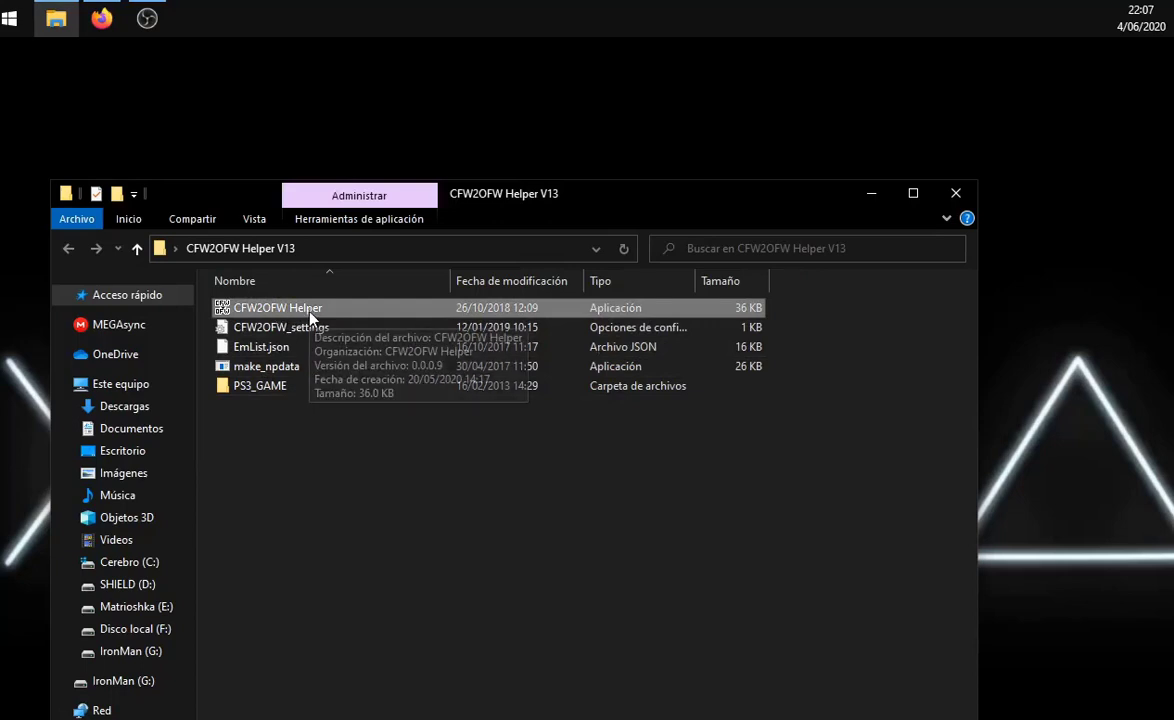
pyautogui.click(330, 443)
pyautogui.click(266, 313)
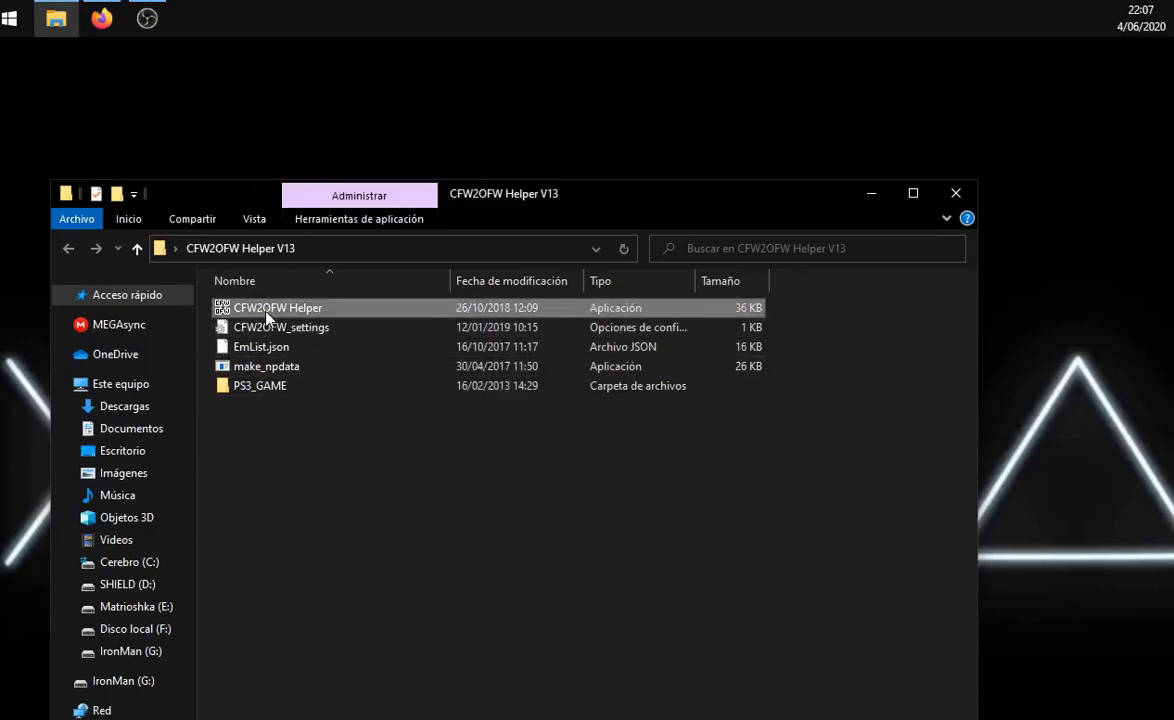
pyautogui.doubleClick(268, 316)
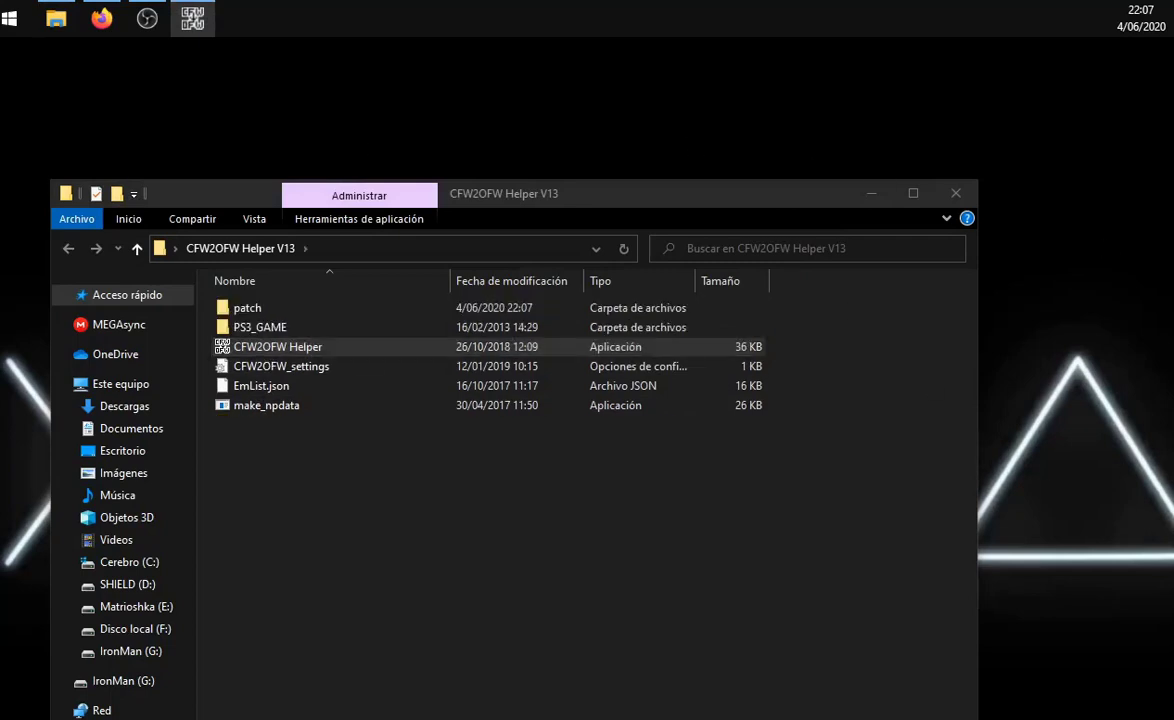
# Step: Enlarge and reposition the CFW2OFW Helper console, let the Crysis 3 conversion finish and exit it
pyautogui.moveTo(230, 228); pyautogui.dragTo(675, 154)
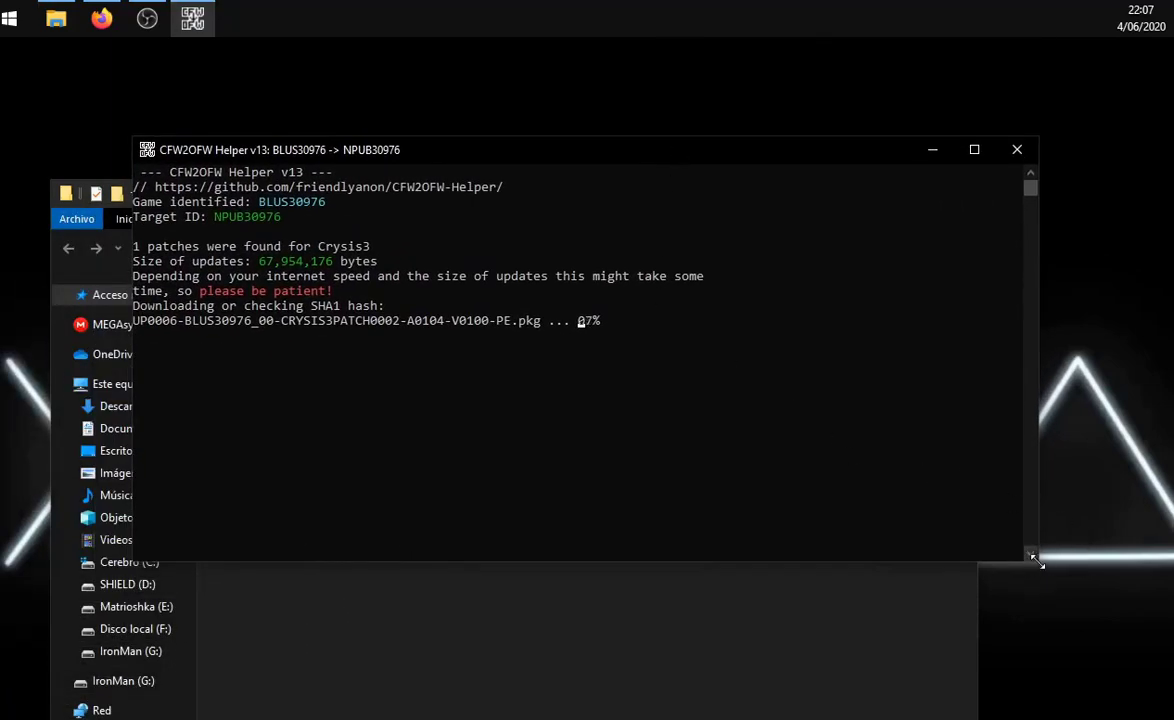
pyautogui.moveTo(1040, 568); pyautogui.dragTo(1100, 705)
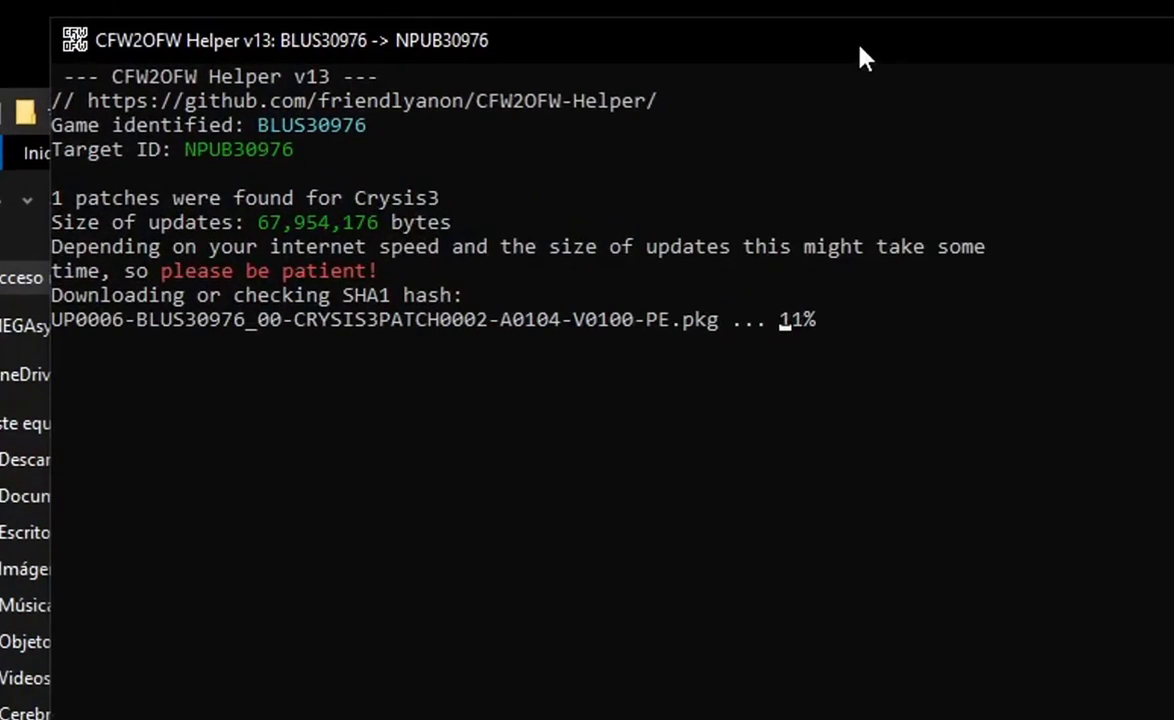
pyautogui.moveTo(866, 58); pyautogui.dragTo(836, 4)
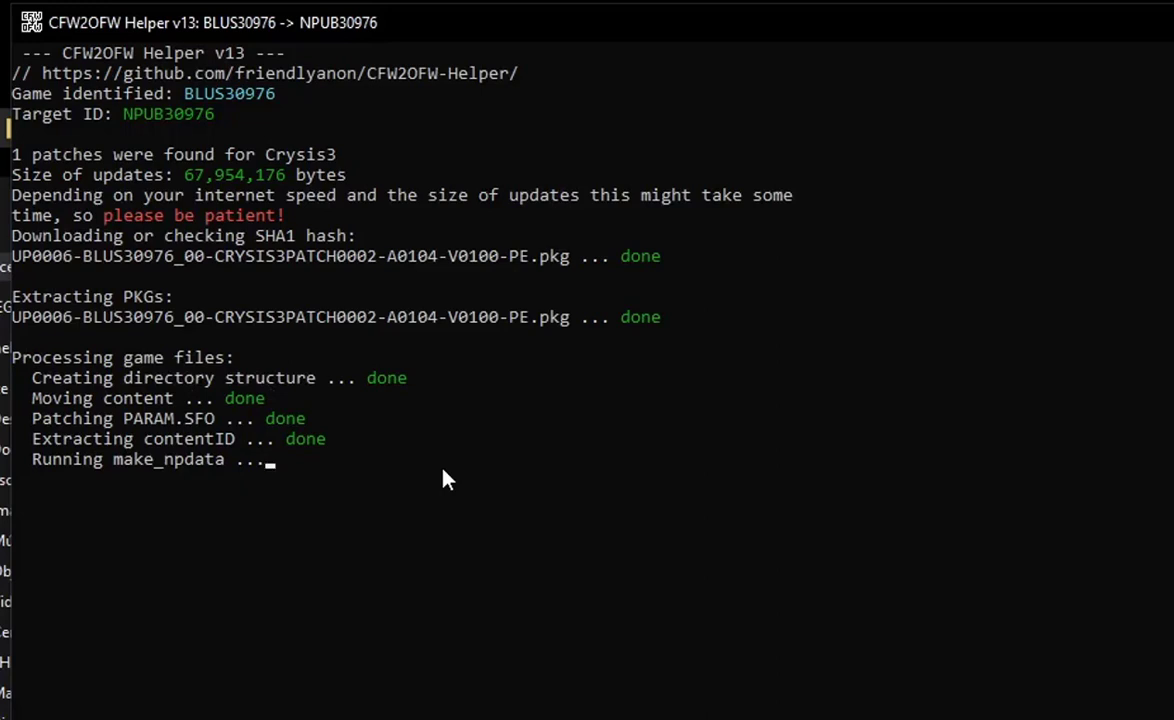
pyautogui.moveTo(563, 26); pyautogui.dragTo(672, 22)
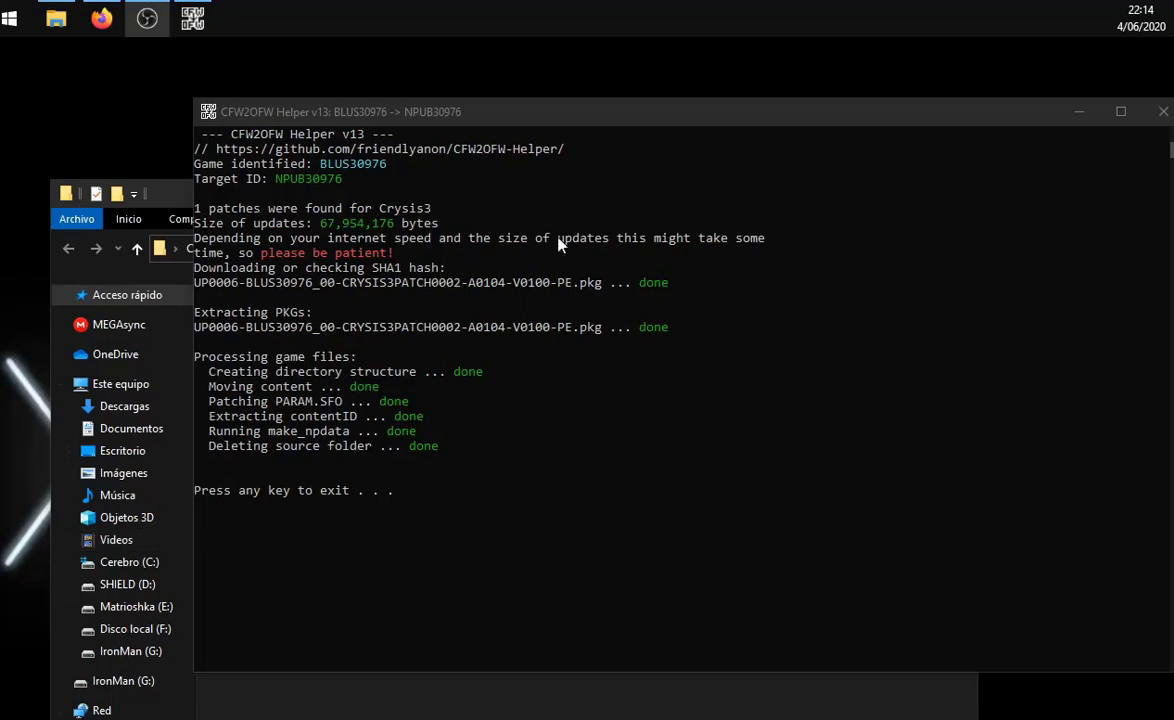
pyautogui.click(549, 124)
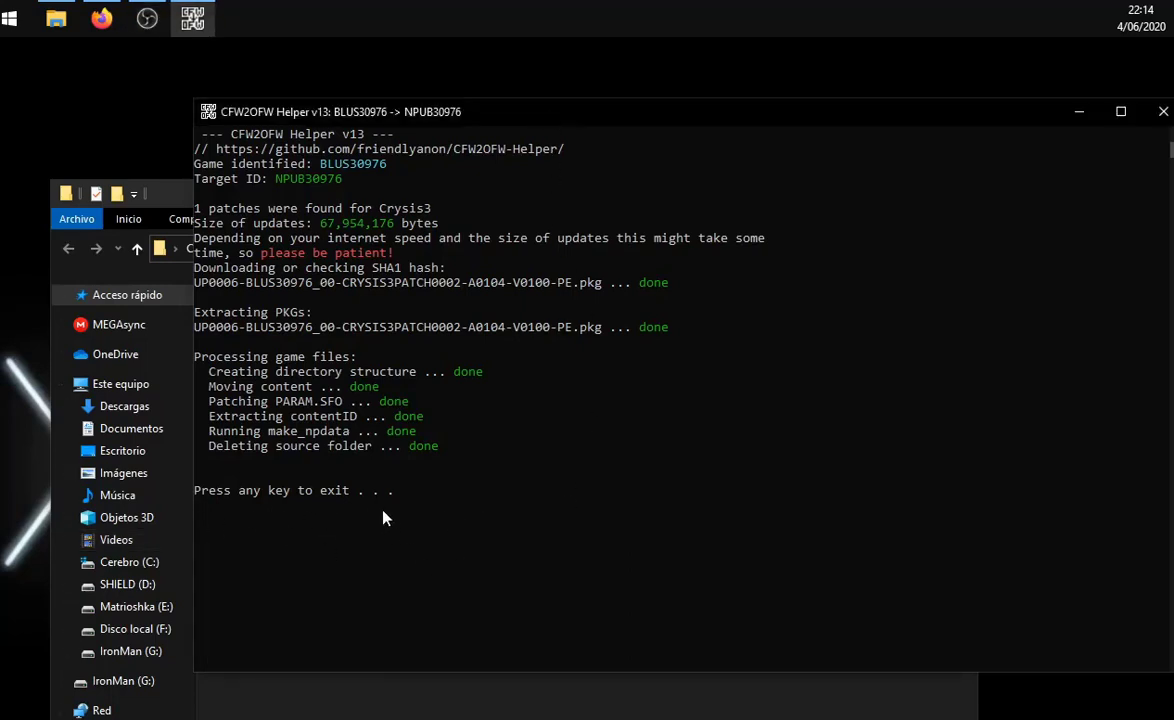
pyautogui.press('Return')
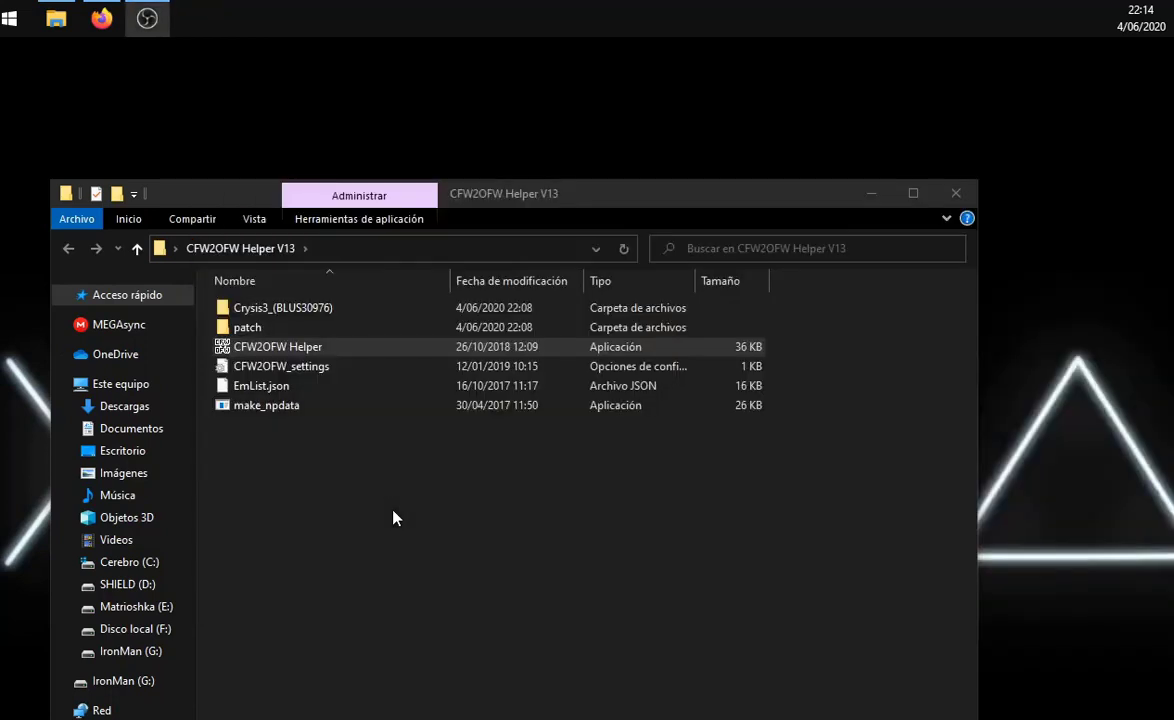
# Step: Refresh the CFW2OFW Helper V13 folder and check the contents of the patch and Crysis3_(BLUS30976) folders
pyautogui.click(390, 581)
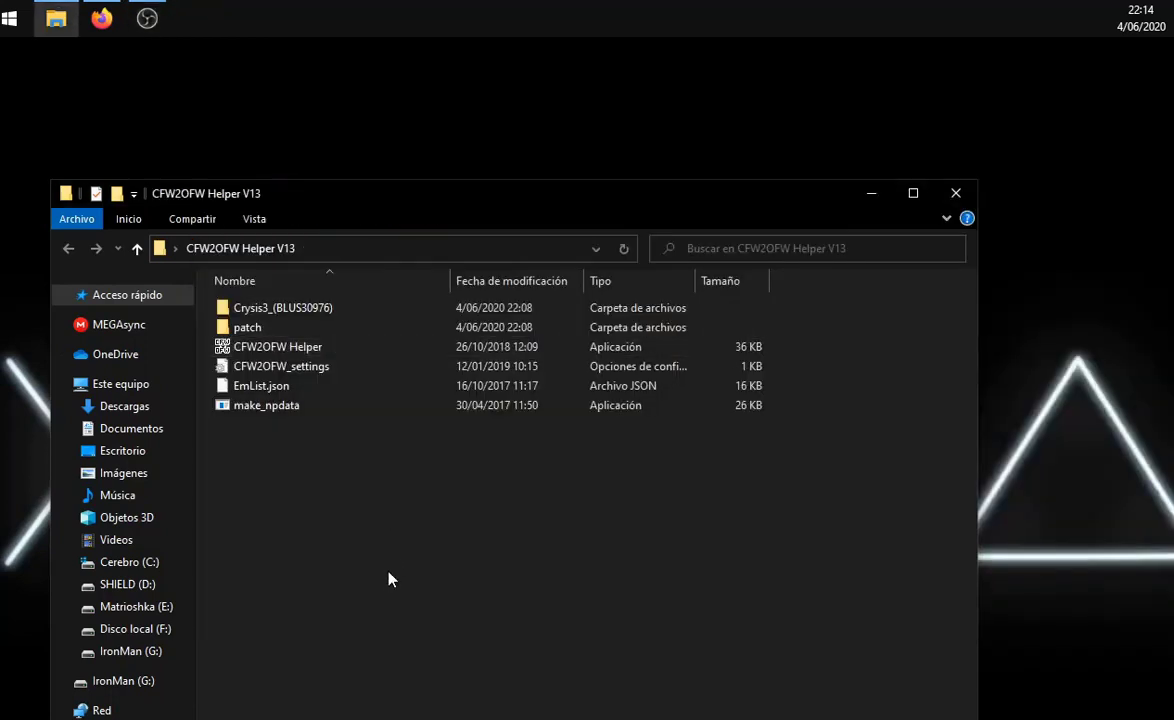
pyautogui.rightClick(364, 537)
pyautogui.click(433, 603)
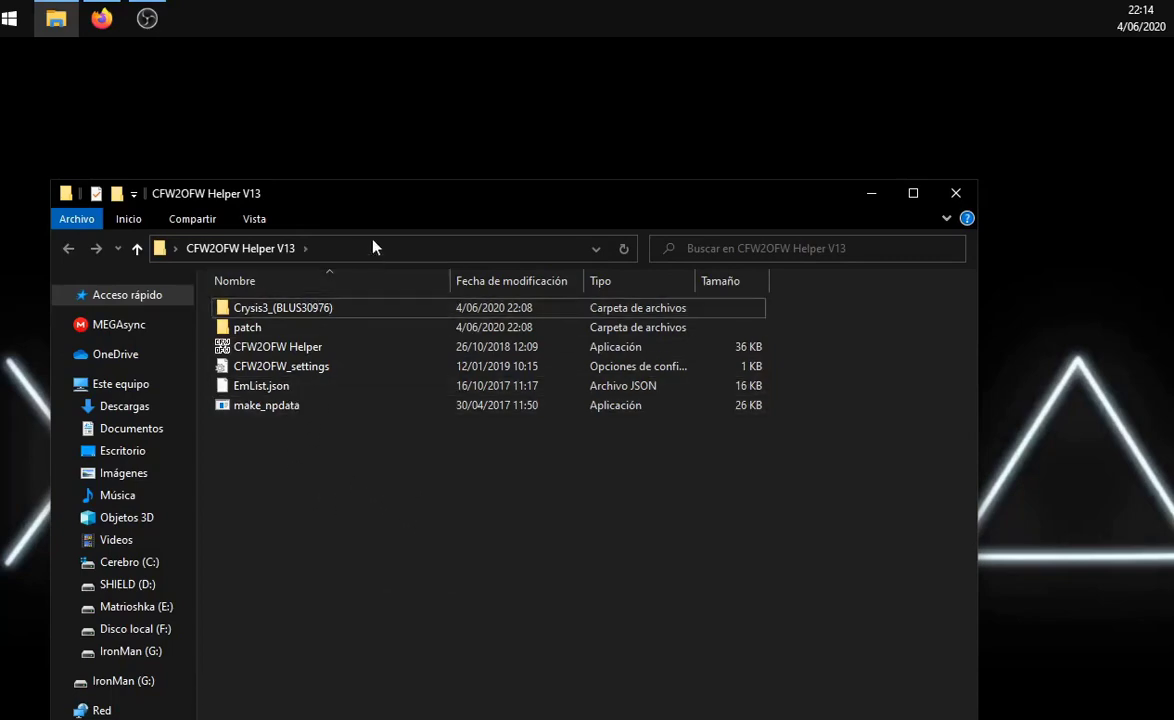
pyautogui.moveTo(378, 210); pyautogui.dragTo(367, 164)
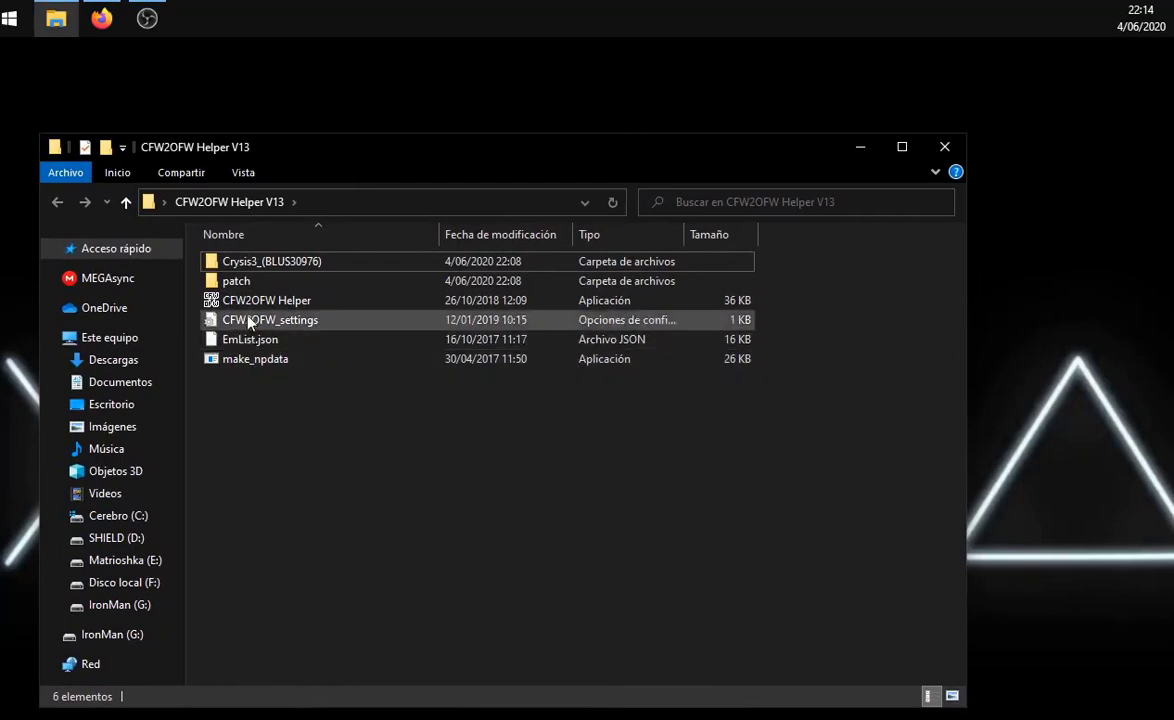
pyautogui.doubleClick(248, 283)
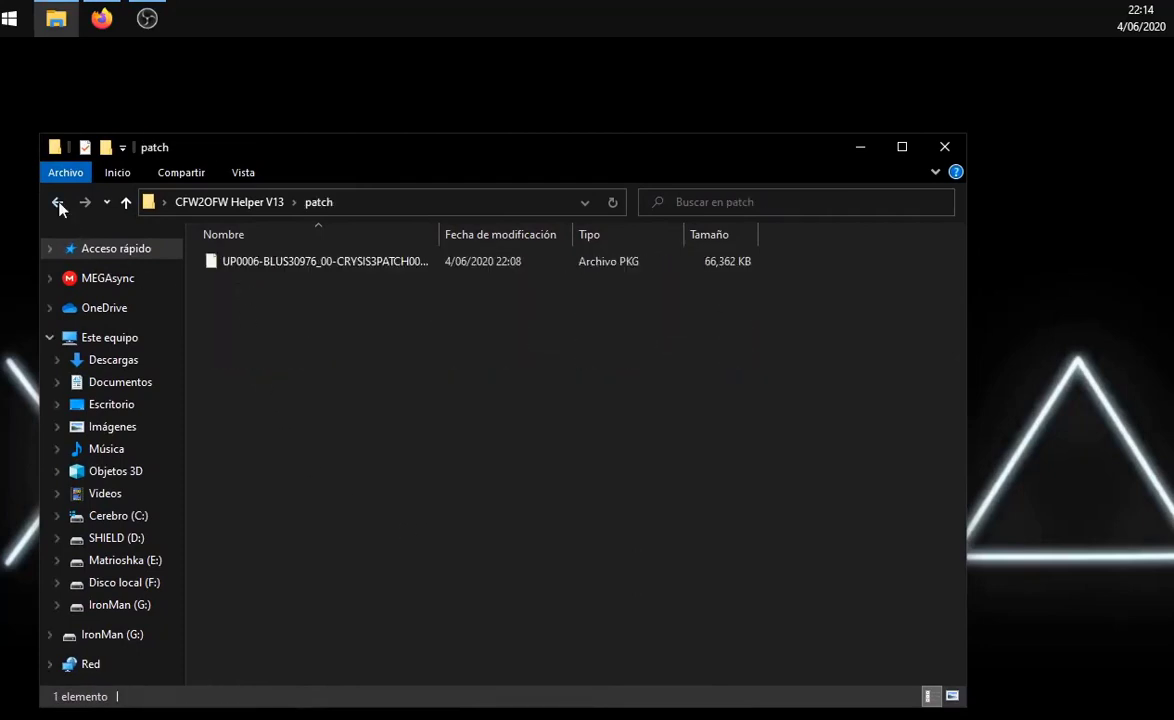
pyautogui.click(57, 201)
pyautogui.doubleClick(251, 263)
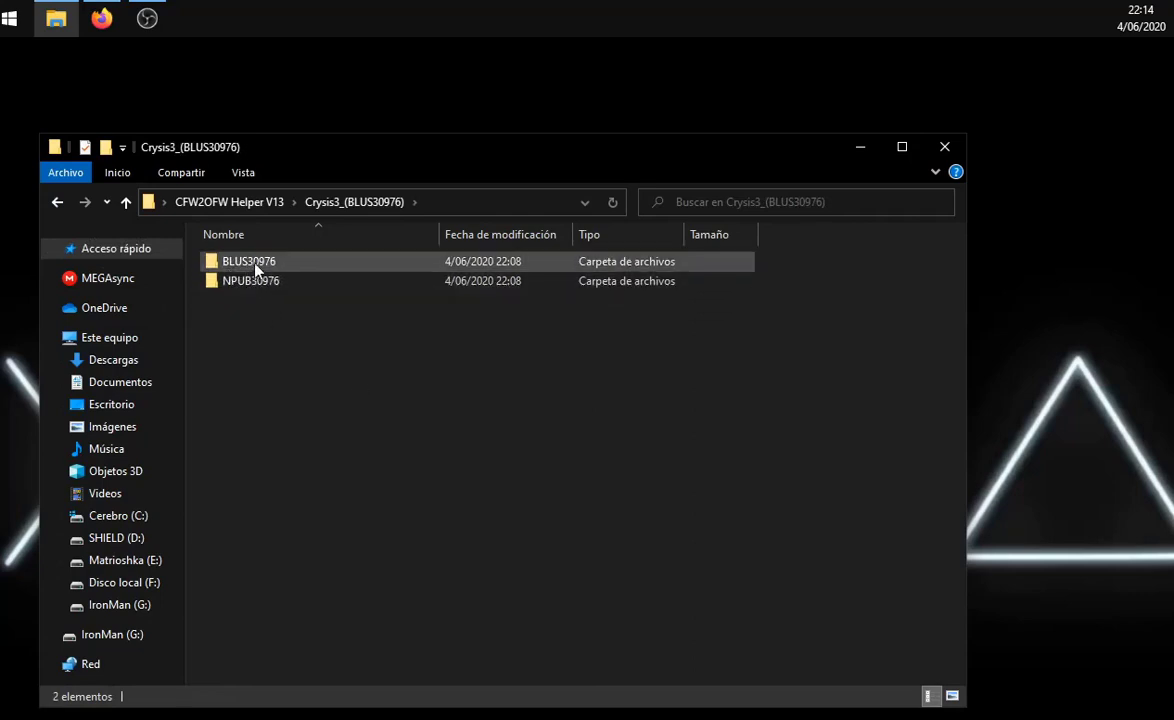
pyautogui.click(58, 204)
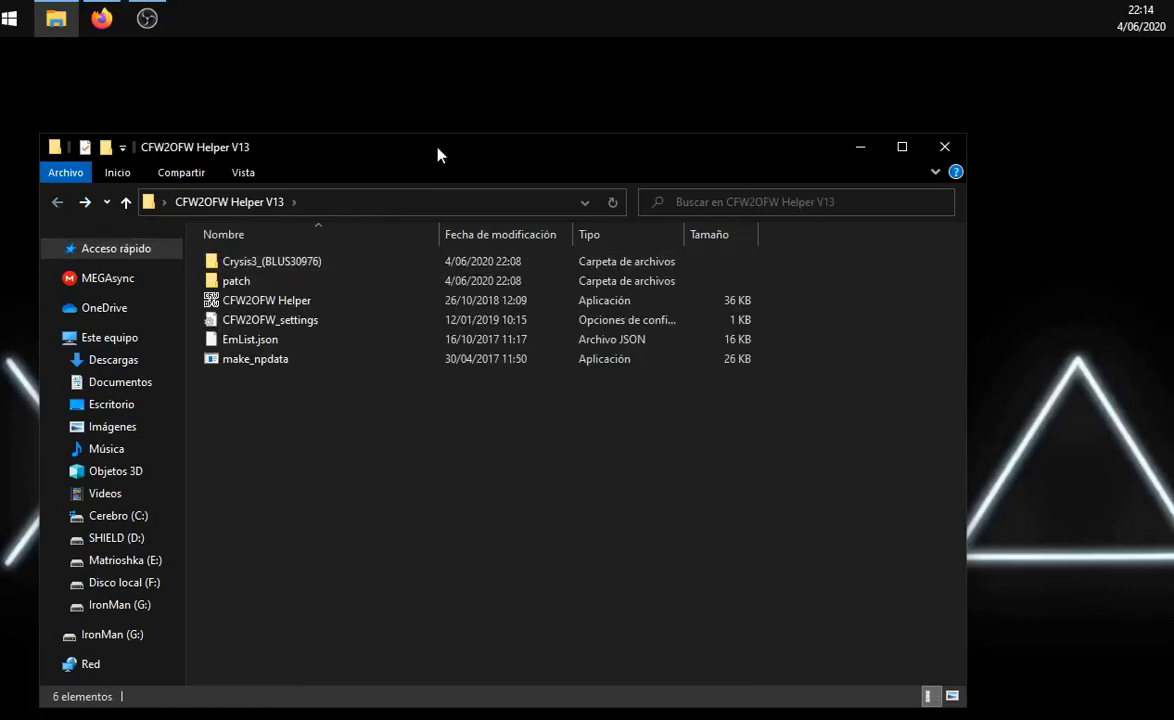
# Step: Open the make-backup-pkg folder from the desktop and arrange its window beside the CFW2OFW Helper V13 window
pyautogui.moveTo(437, 155); pyautogui.dragTo(511, 371)
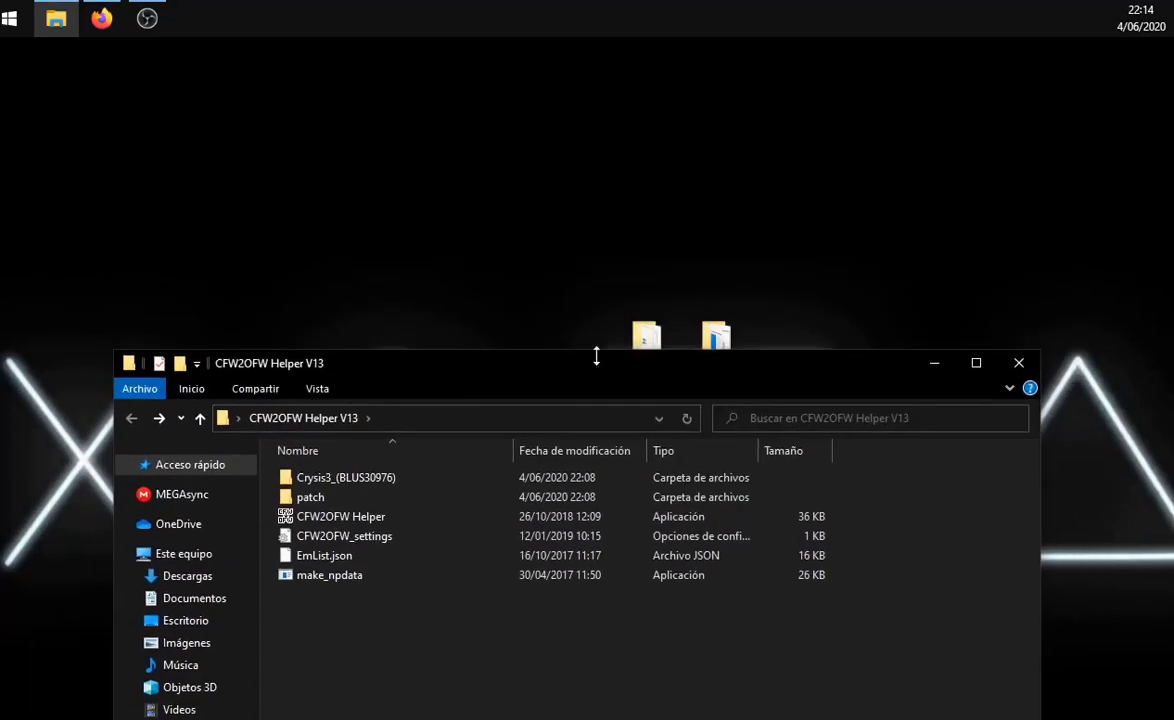
pyautogui.moveTo(716, 336); pyautogui.dragTo(784, 105)
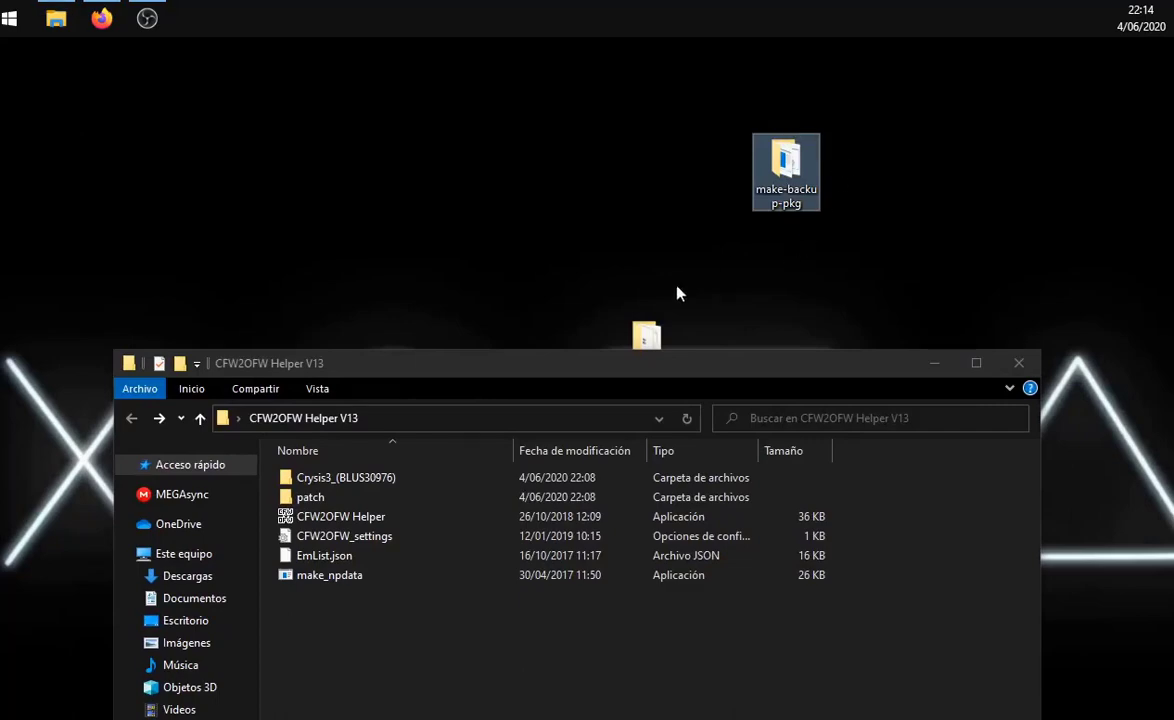
pyautogui.moveTo(673, 362); pyautogui.dragTo(603, 288)
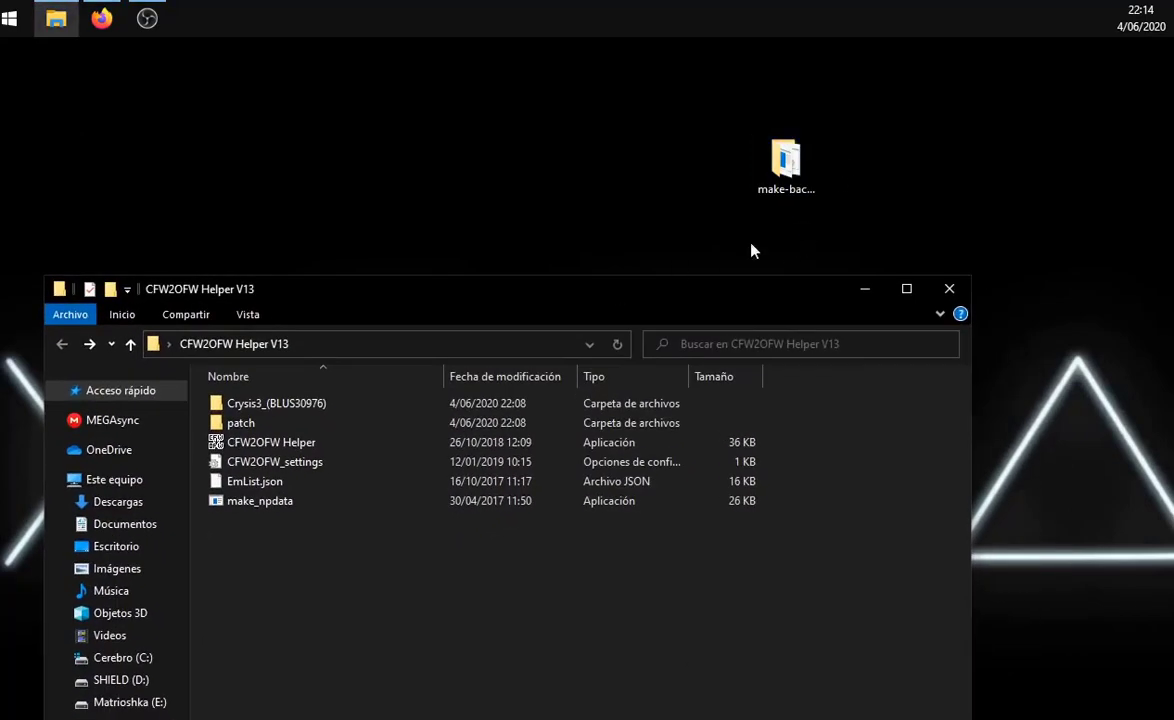
pyautogui.doubleClick(783, 165)
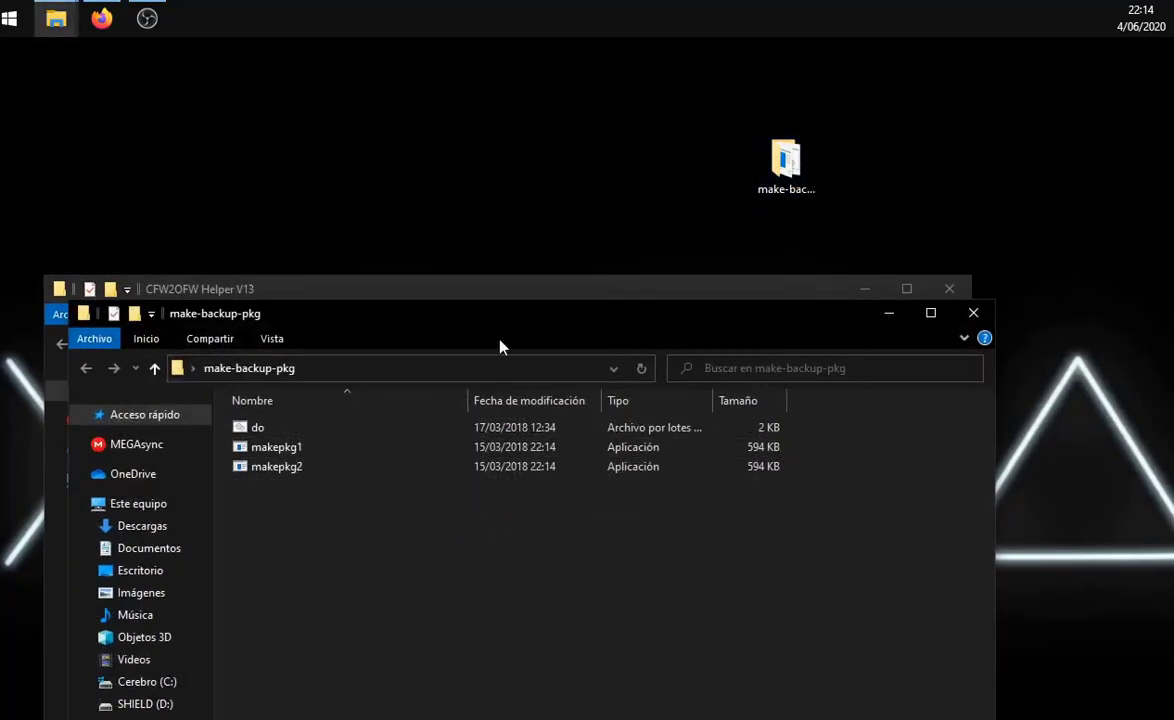
pyautogui.moveTo(483, 329); pyautogui.dragTo(872, 232)
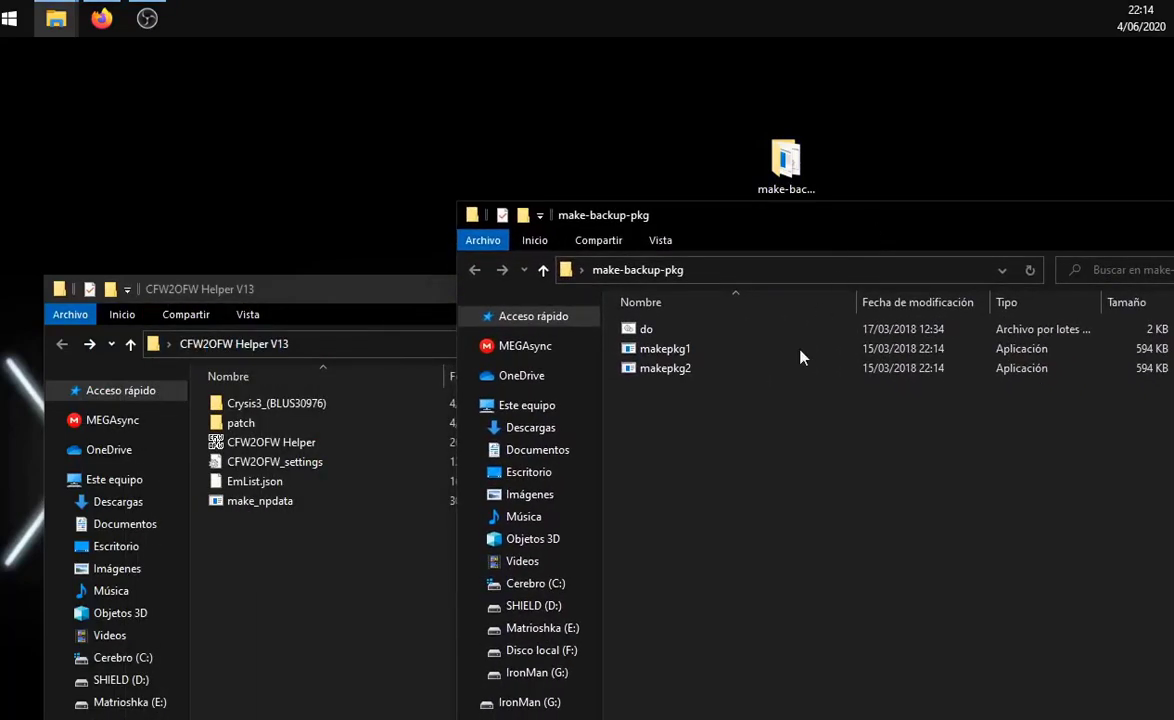
# Step: Move the NPUB30976 and BLUS30976 folders from Crysis3_(BLUS30976) into the make-backup-pkg folder
pyautogui.doubleClick(263, 404)
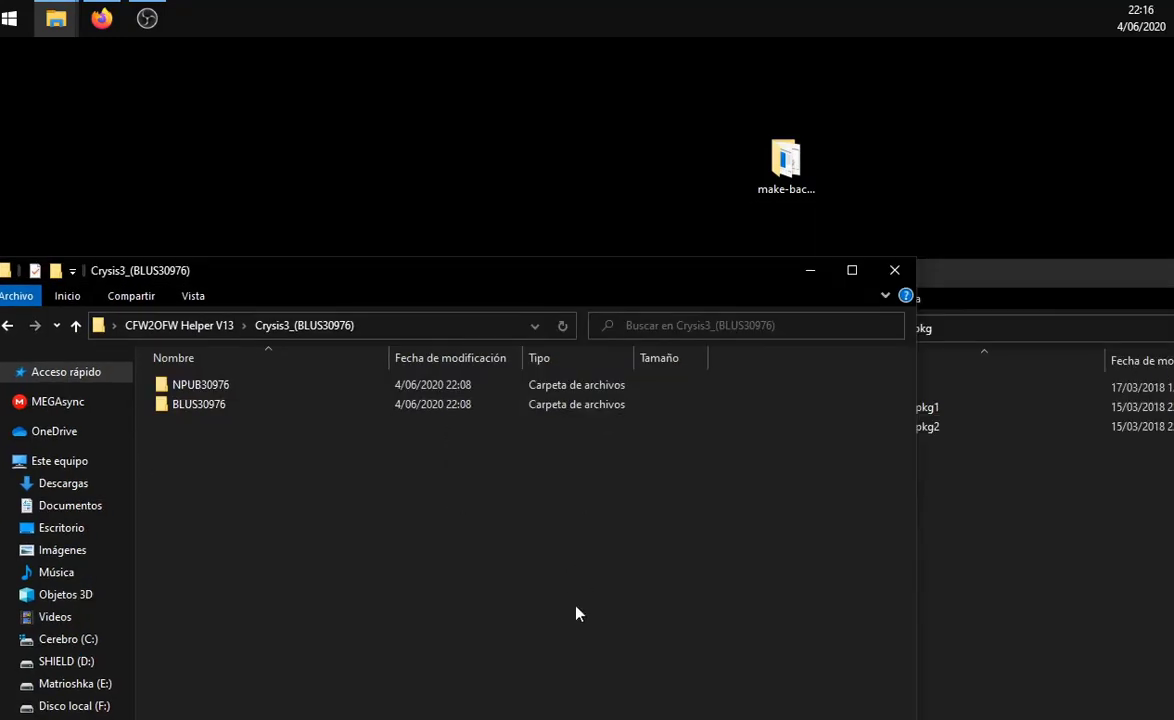
pyautogui.click(200, 390)
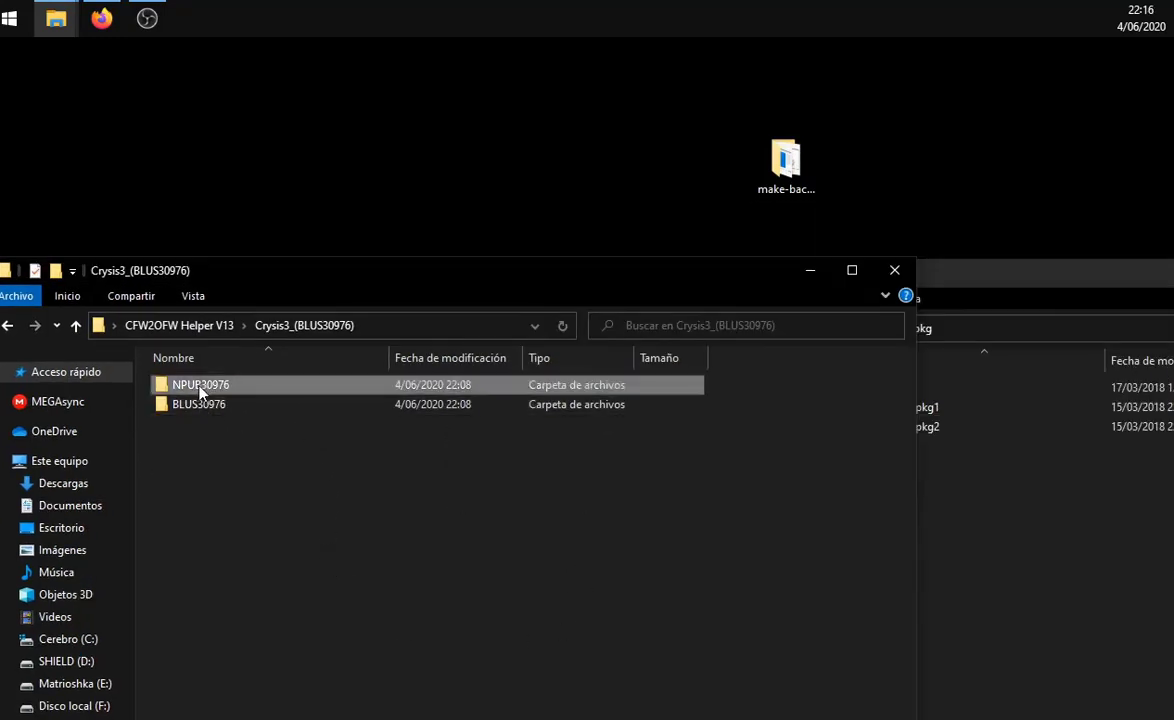
pyautogui.keyDown('shift'); pyautogui.click(222, 406); pyautogui.keyUp('shift')
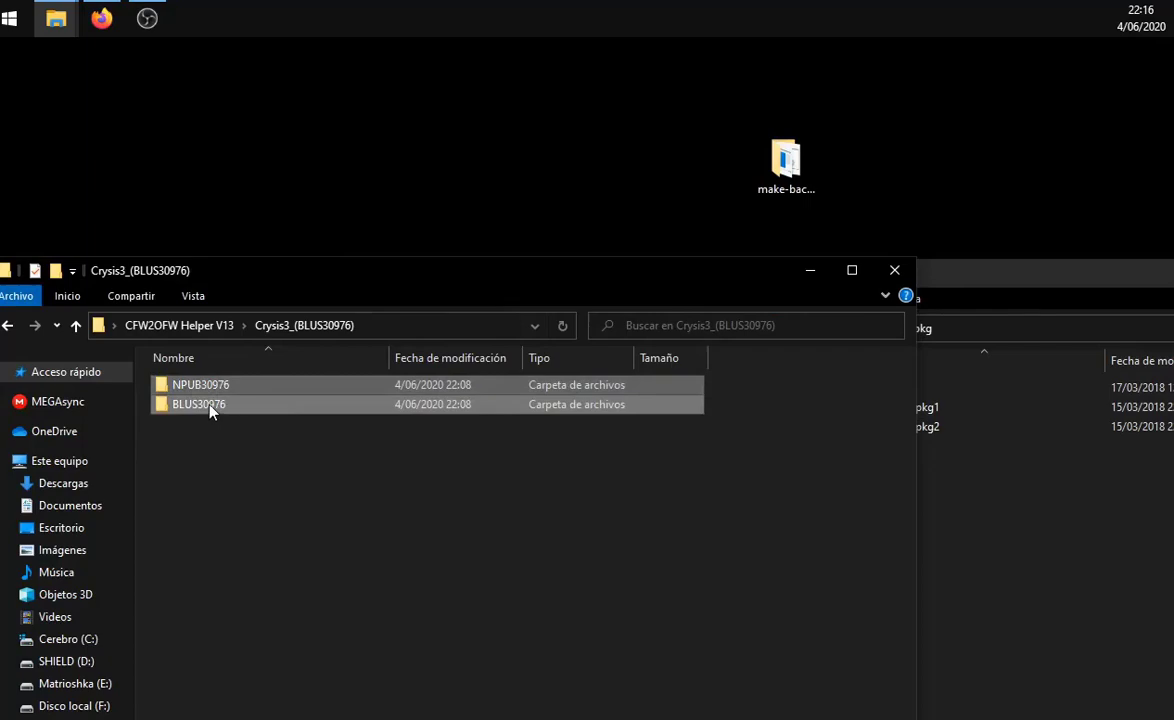
pyautogui.moveTo(220, 406); pyautogui.dragTo(1030, 578)
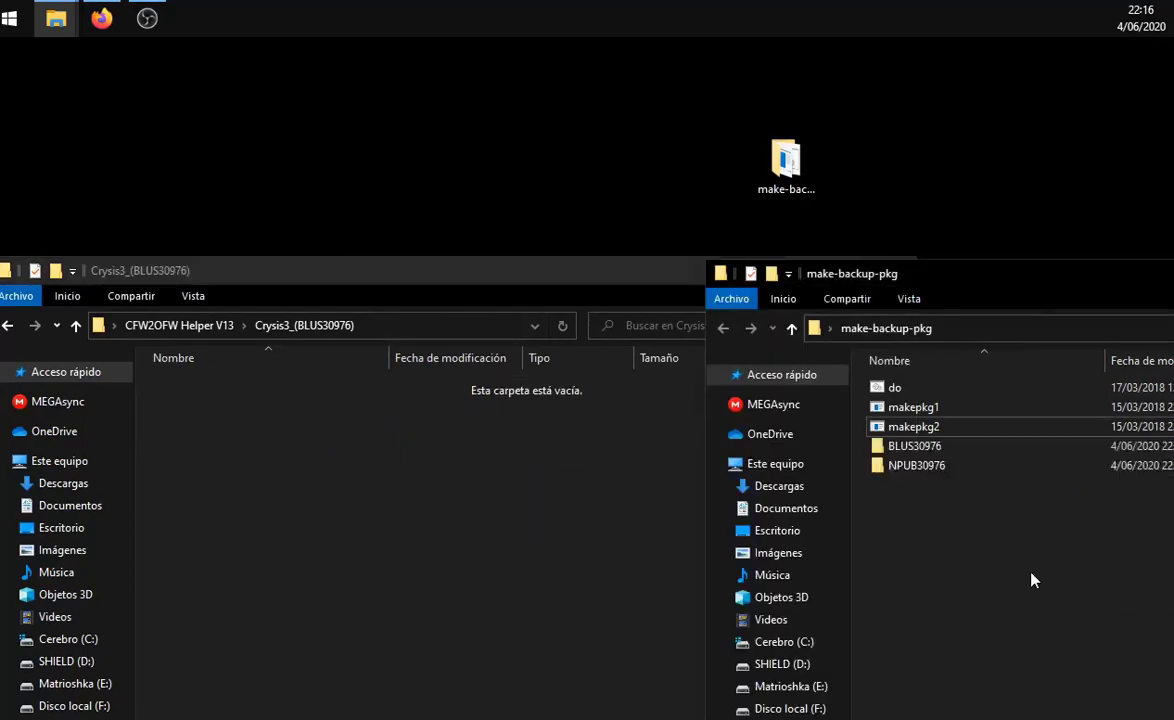
# Step: Bring the make-backup-pkg window fully into view, run its do batch file and move the console into view
pyautogui.moveTo(998, 272); pyautogui.dragTo(517, 155)
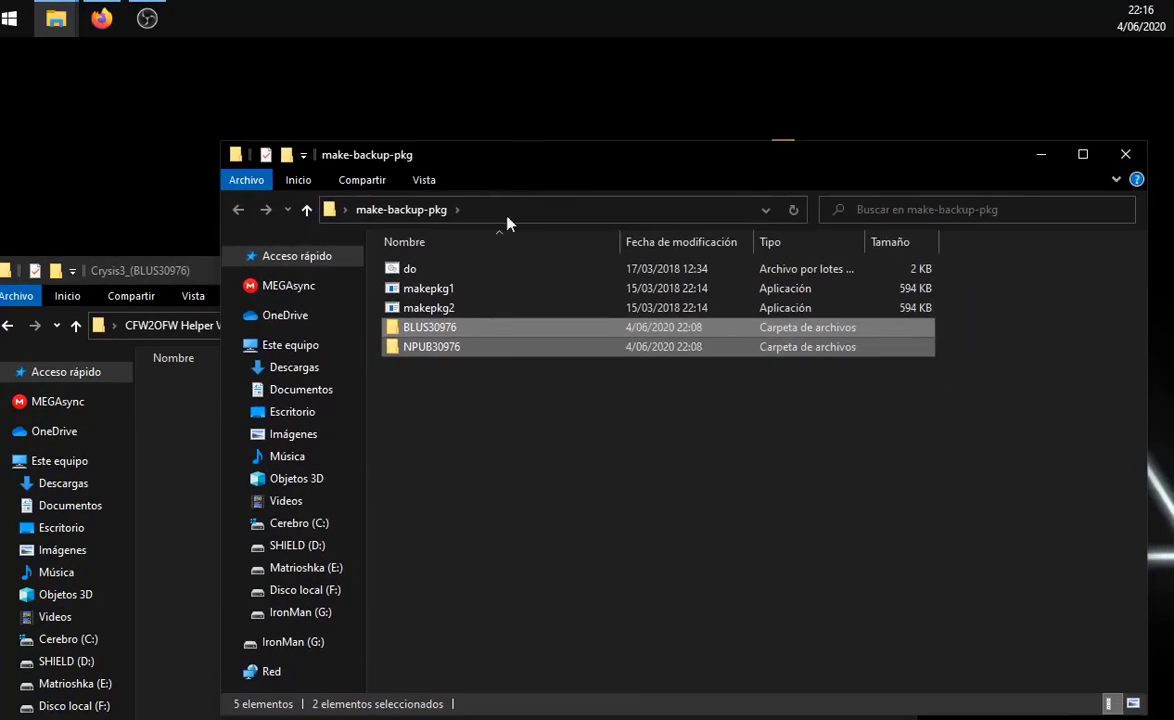
pyautogui.click(430, 270)
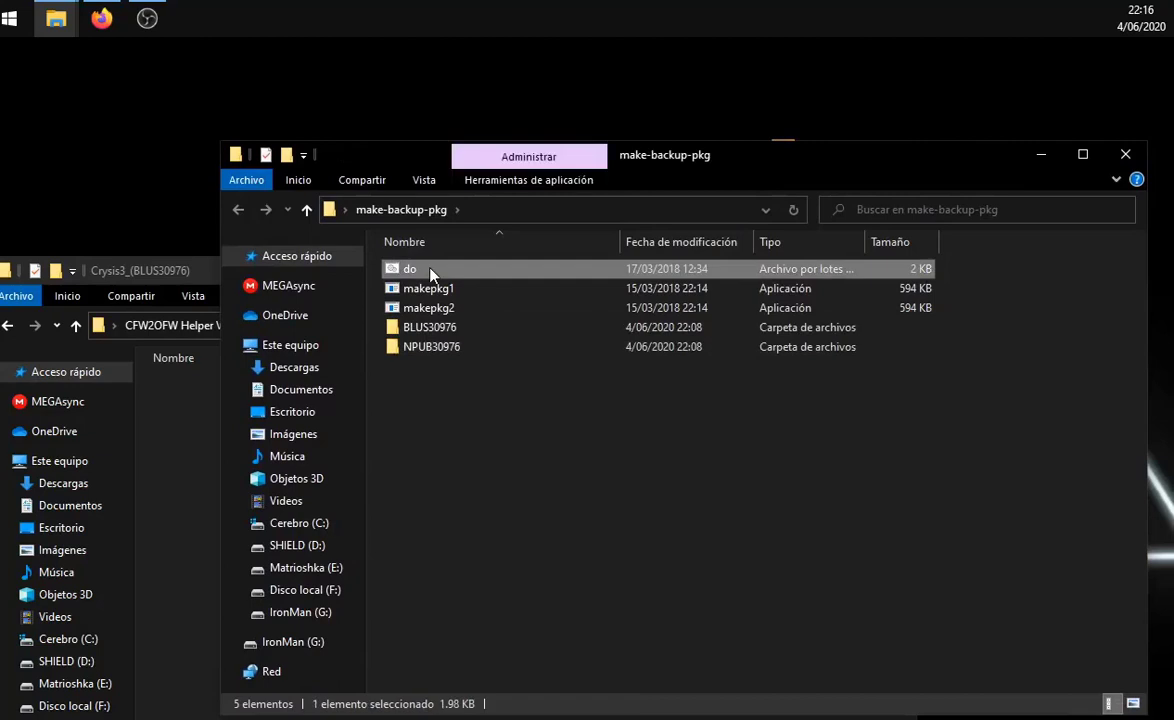
pyautogui.doubleClick(430, 270)
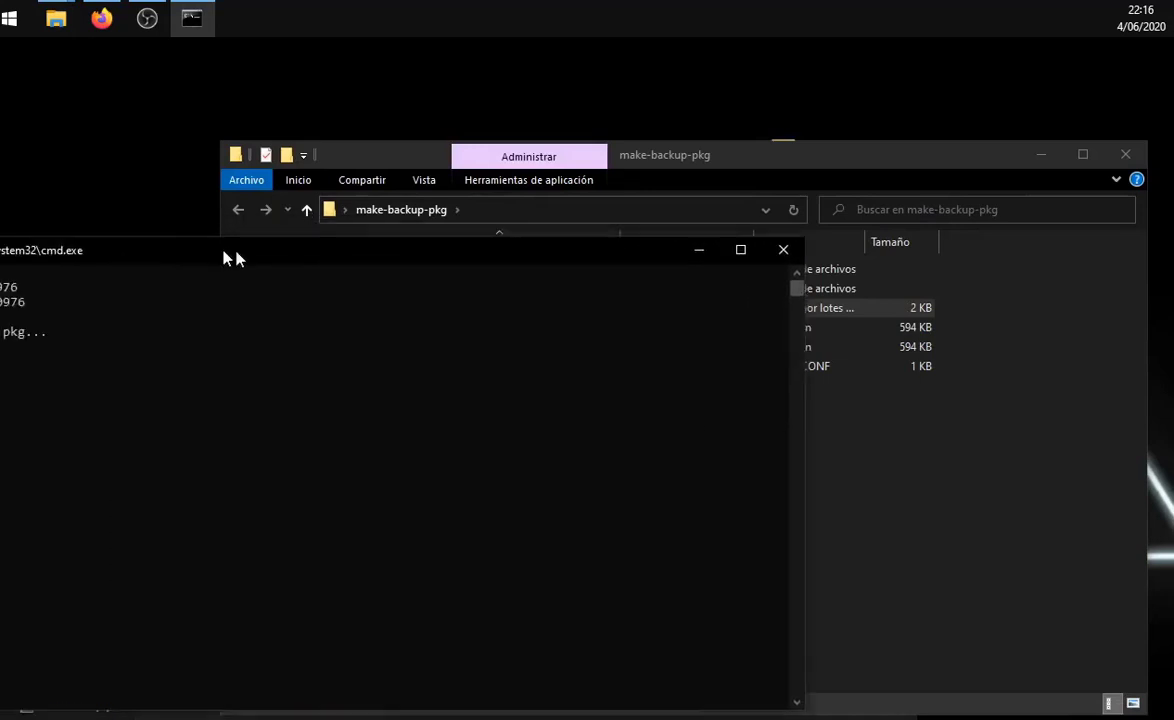
pyautogui.moveTo(231, 257); pyautogui.dragTo(440, 272)
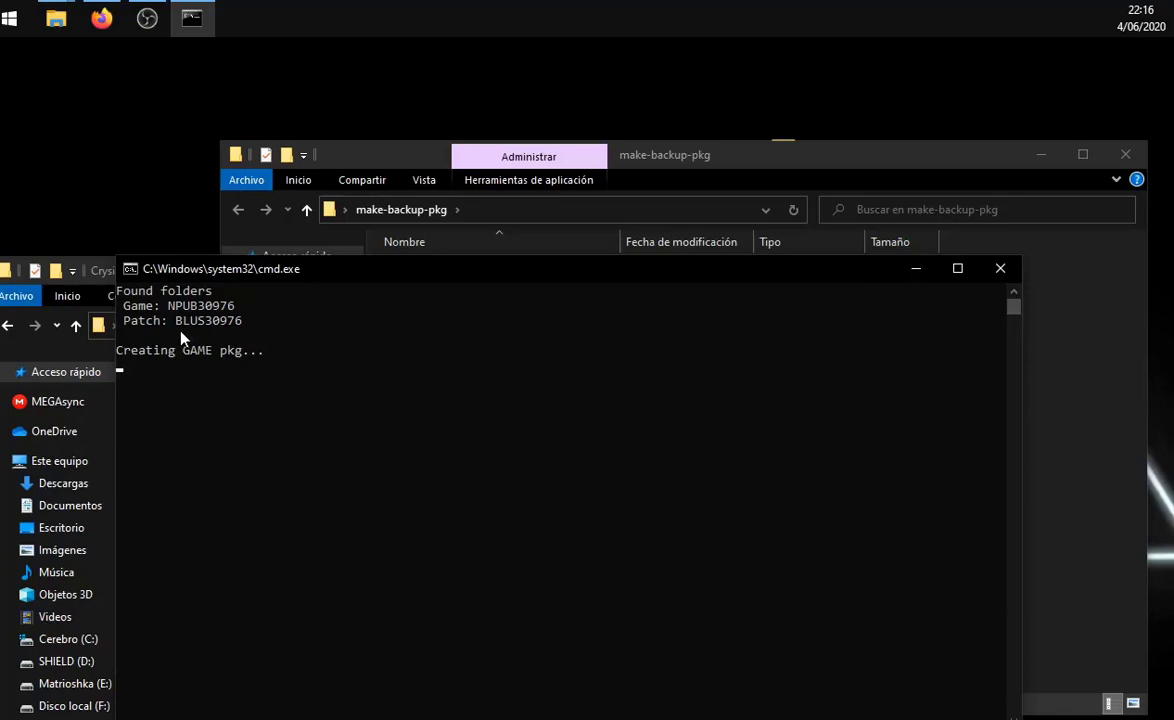
pyautogui.moveTo(440, 280); pyautogui.dragTo(558, 239)
# Step: Close the emptied Crysis3_(BLUS30976) window and reposition the package creation console over the make-backup-pkg window
pyautogui.click(198, 445)
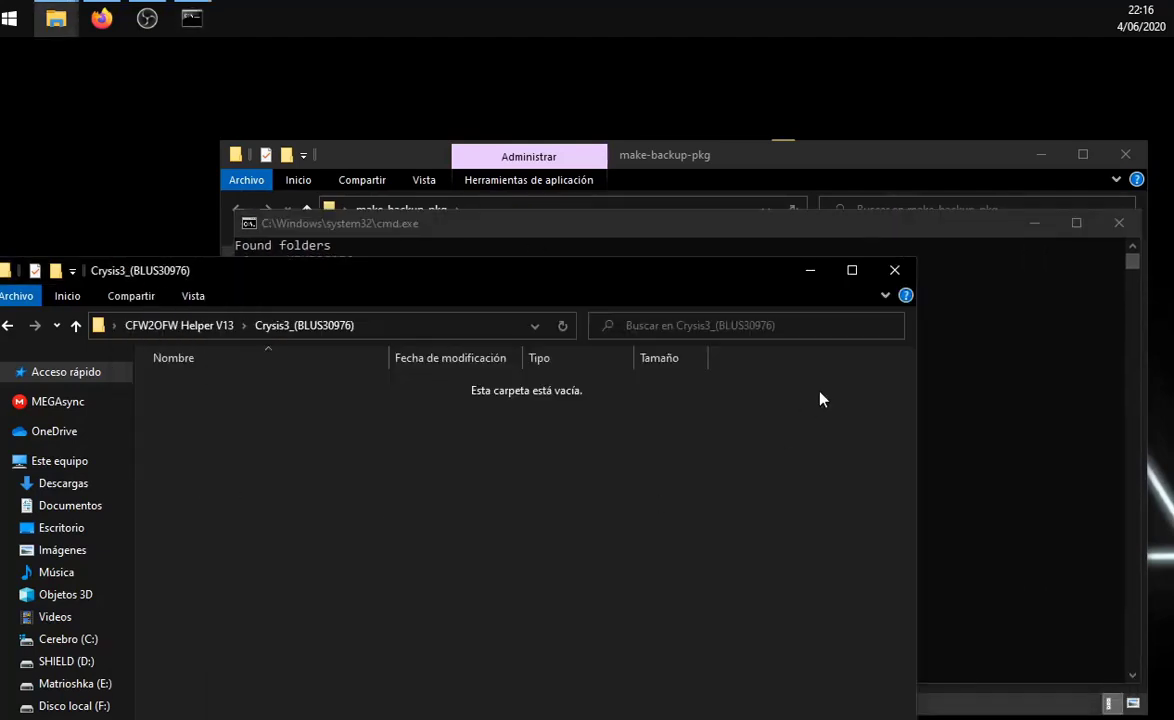
pyautogui.click(894, 270)
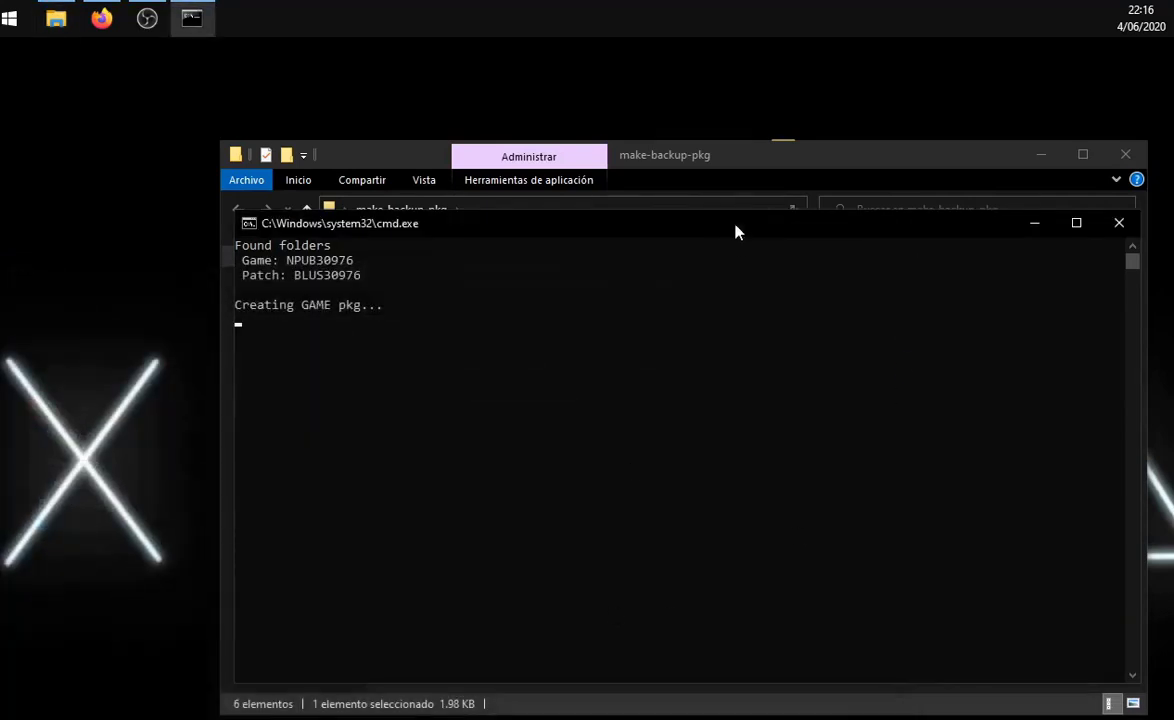
pyautogui.moveTo(684, 233); pyautogui.dragTo(539, 340)
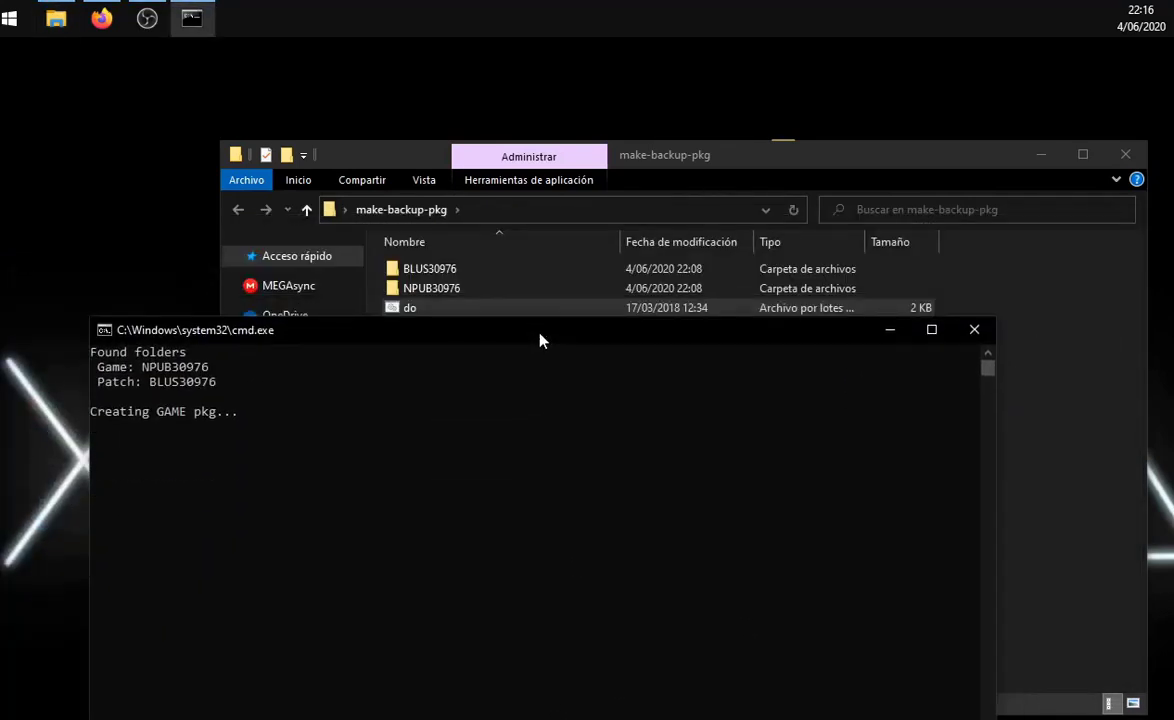
pyautogui.moveTo(539, 340); pyautogui.dragTo(517, 307)
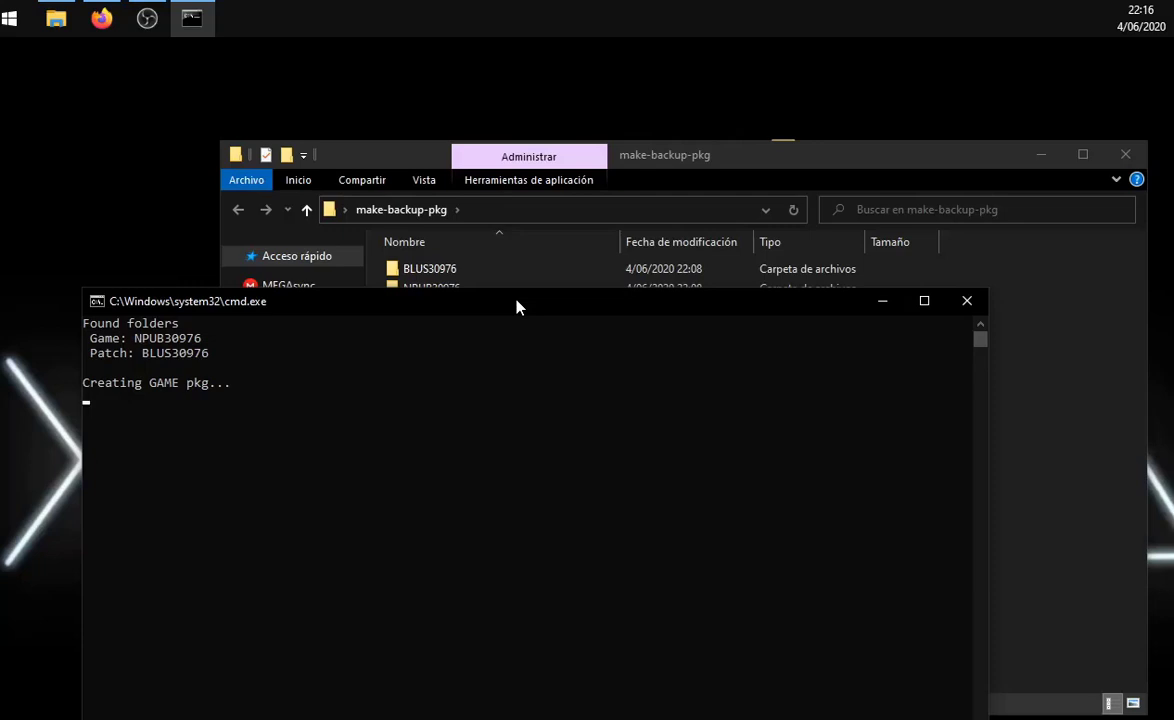
pyautogui.moveTo(517, 306); pyautogui.dragTo(501, 264)
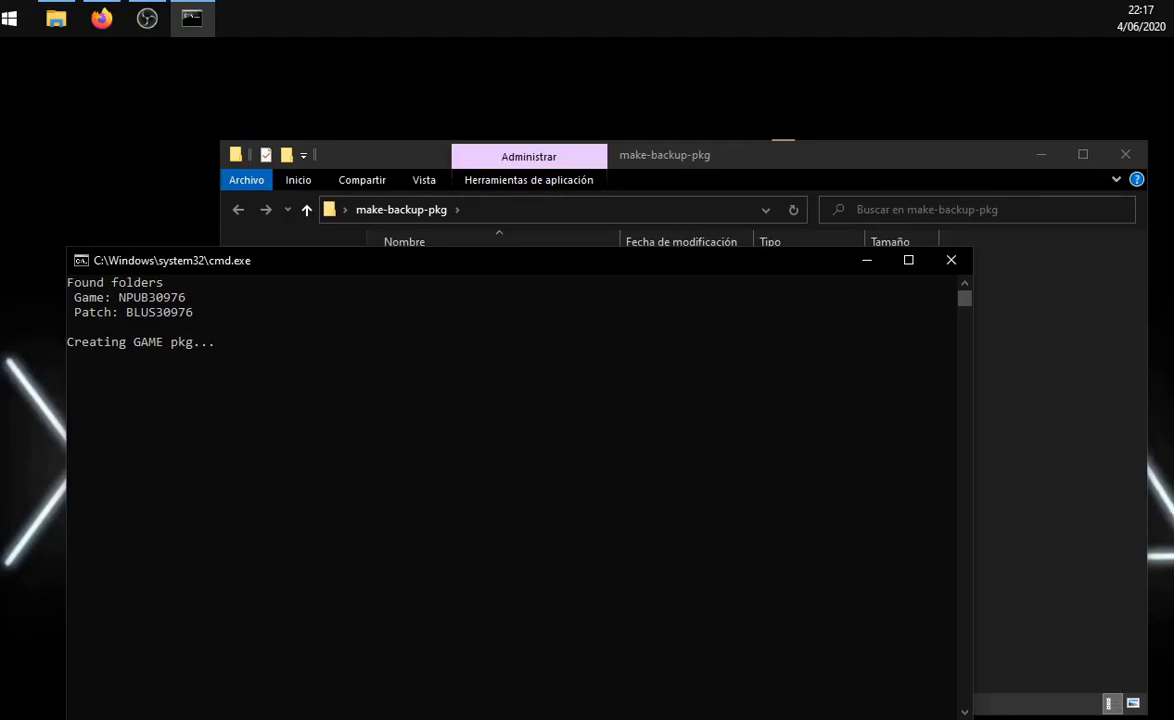
# Step: Move the package creation console lower over the make-backup-pkg window and exit it once the PKG files are created
pyautogui.hotkey('alt', 'Tab')
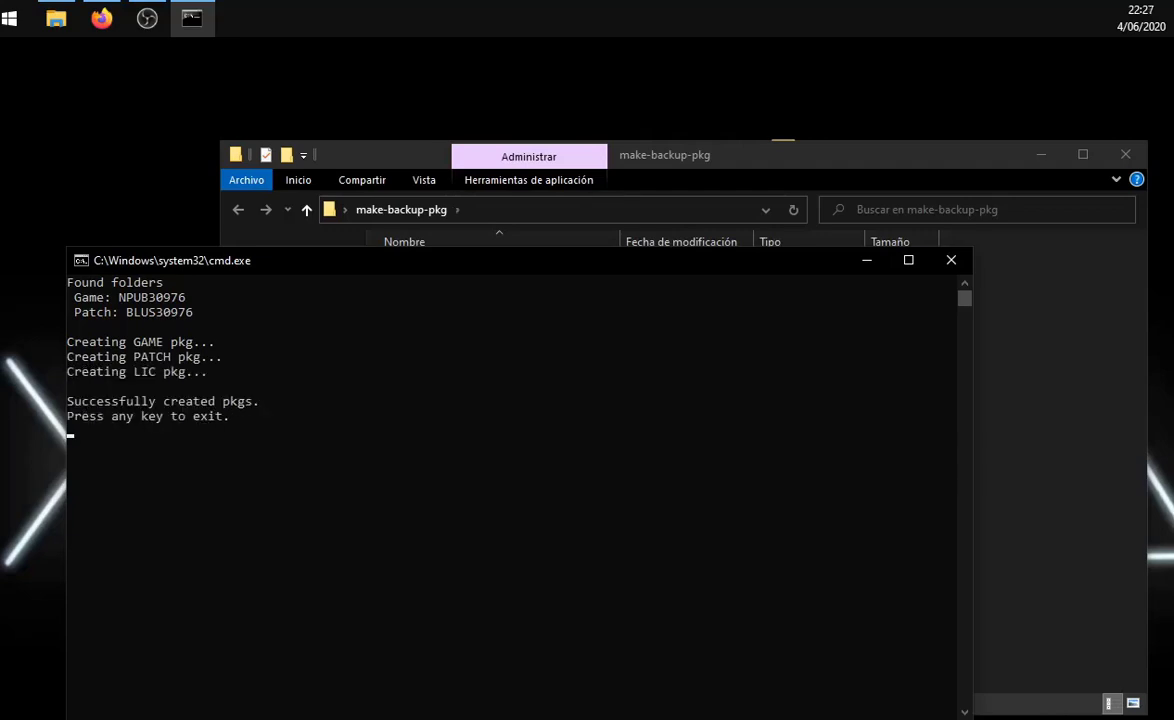
pyautogui.click(147, 18)
pyautogui.moveTo(501, 263); pyautogui.dragTo(521, 317)
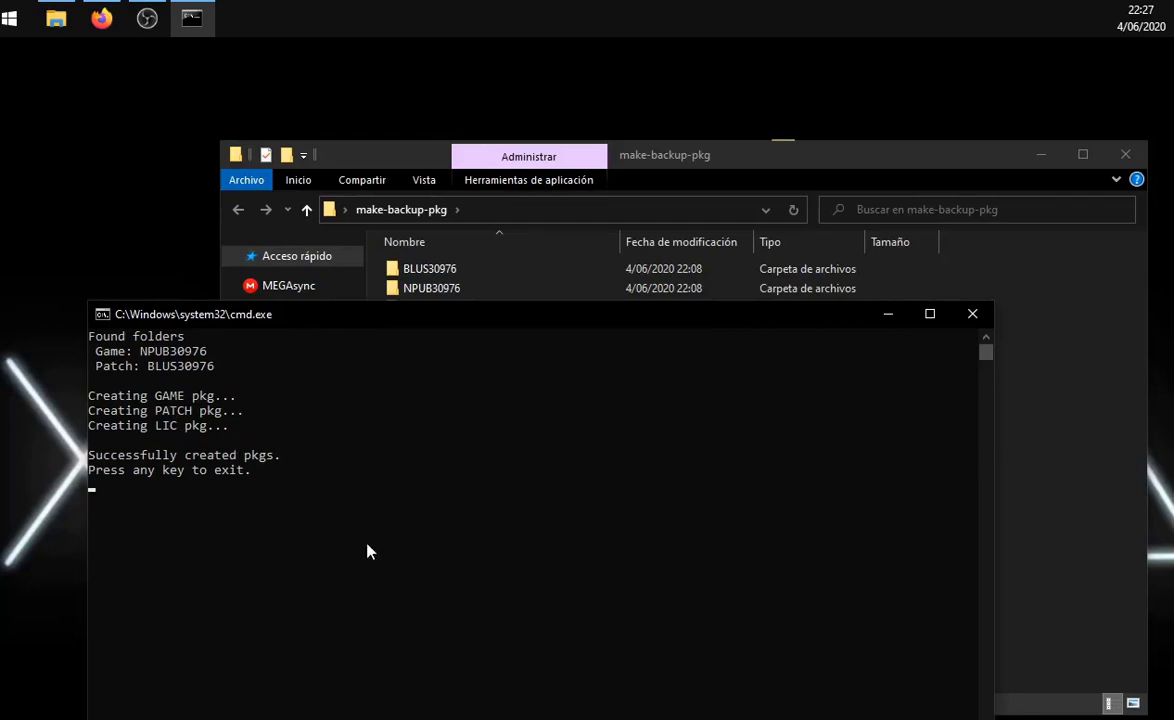
pyautogui.click(263, 556)
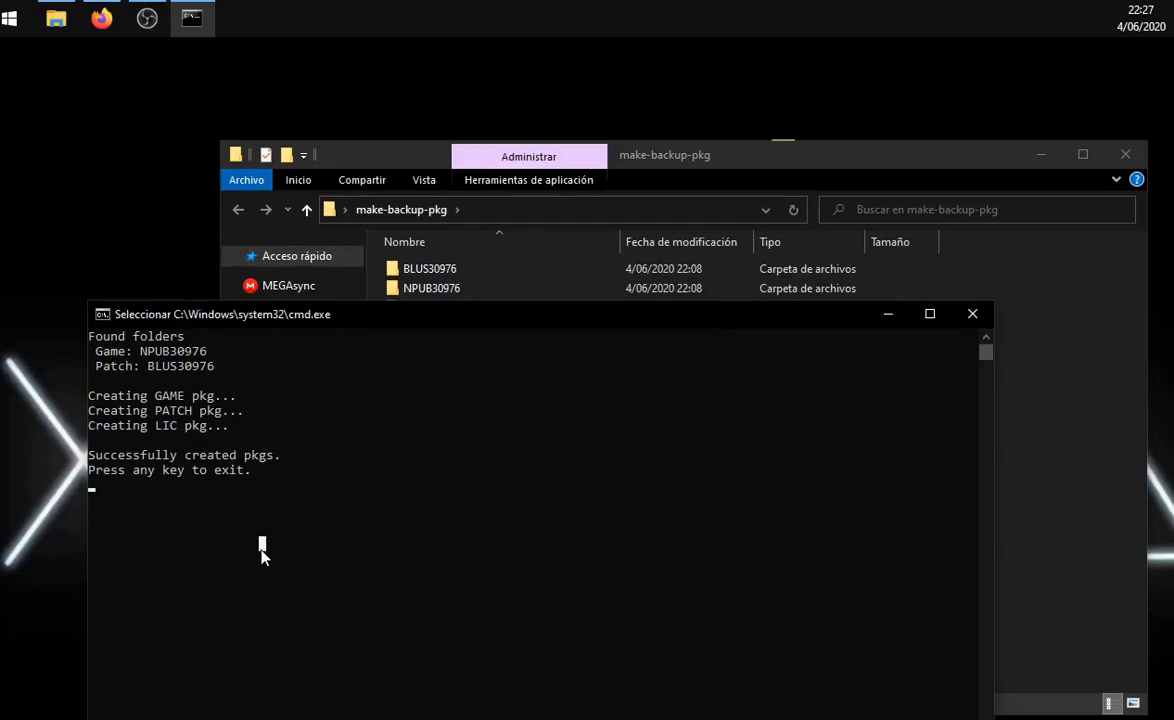
pyautogui.press('Escape')
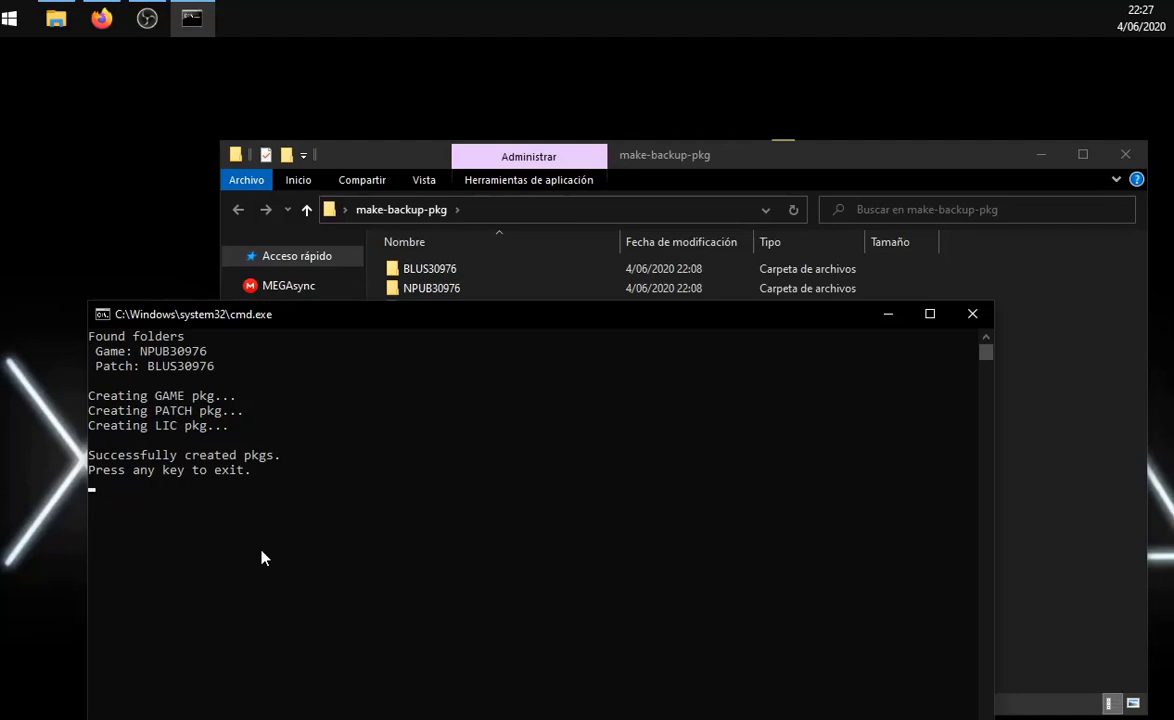
pyautogui.press('Return')
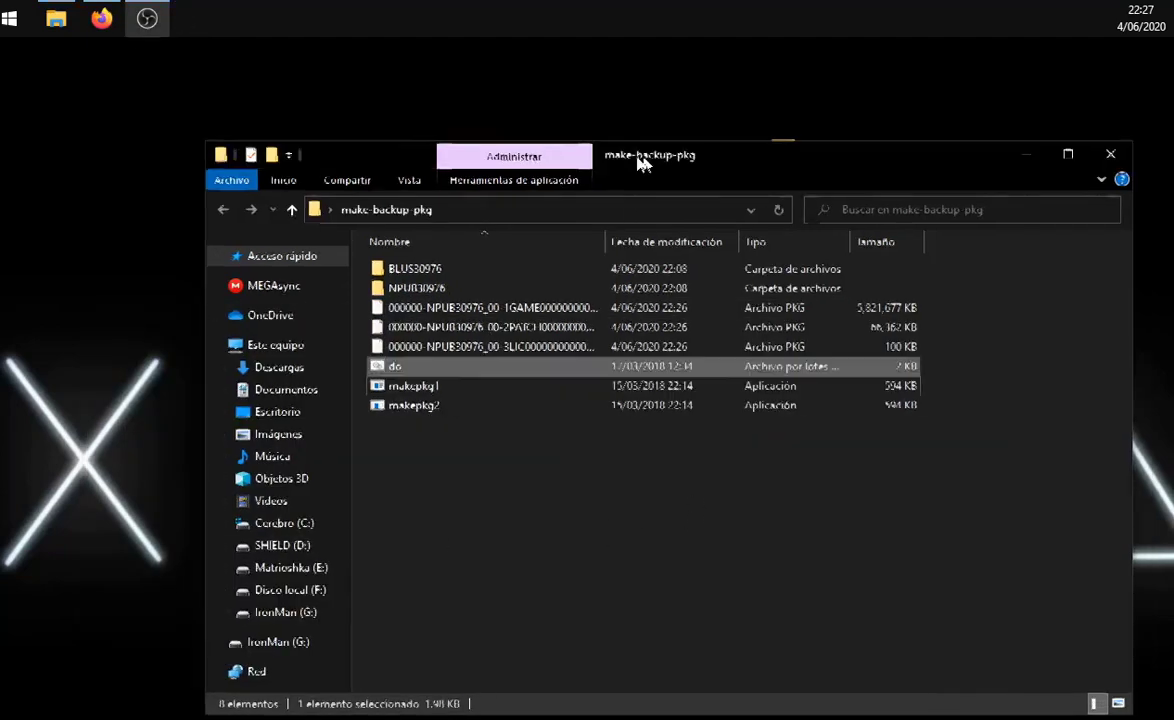
# Step: Shift the make-backup-pkg window and examine the generated GAME, PATCH and LIC PKG files
pyautogui.moveTo(700, 155); pyautogui.dragTo(643, 155)
pyautogui.click(489, 581)
pyautogui.click(448, 309)
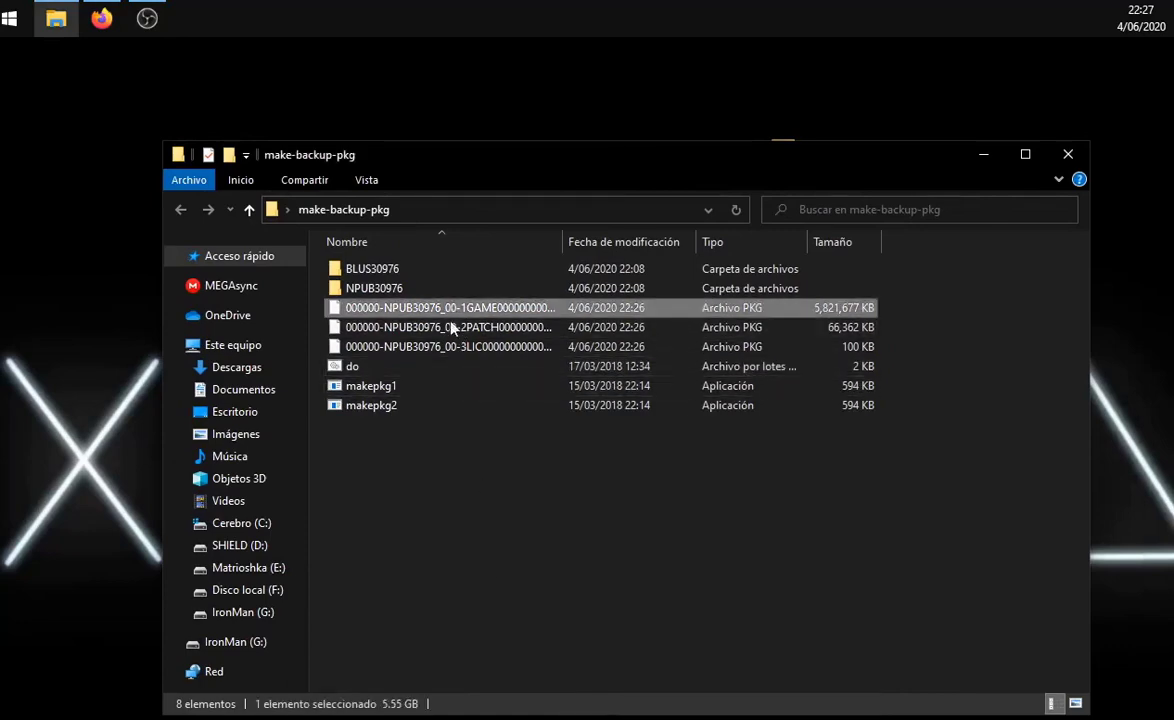
pyautogui.click(451, 330)
pyautogui.click(459, 348)
pyautogui.click(524, 531)
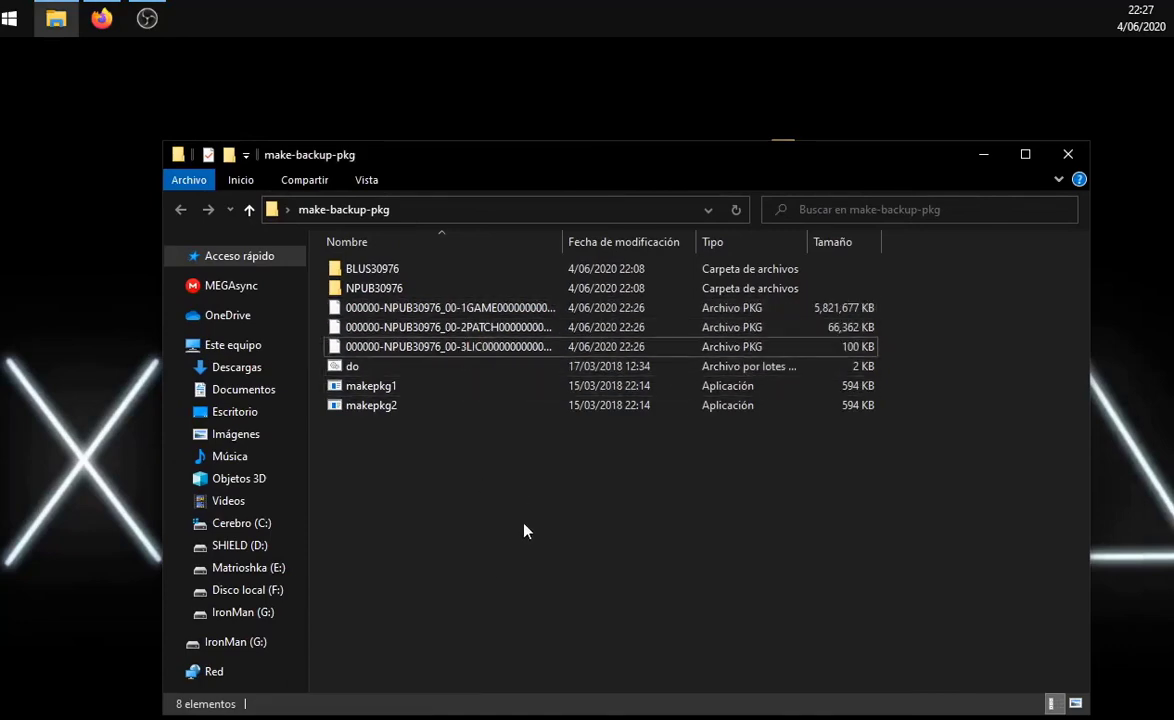
# Step: Move the make-backup-pkg window aside and create a desktop folder named Crysis 3
pyautogui.moveTo(503, 170); pyautogui.dragTo(673, 166)
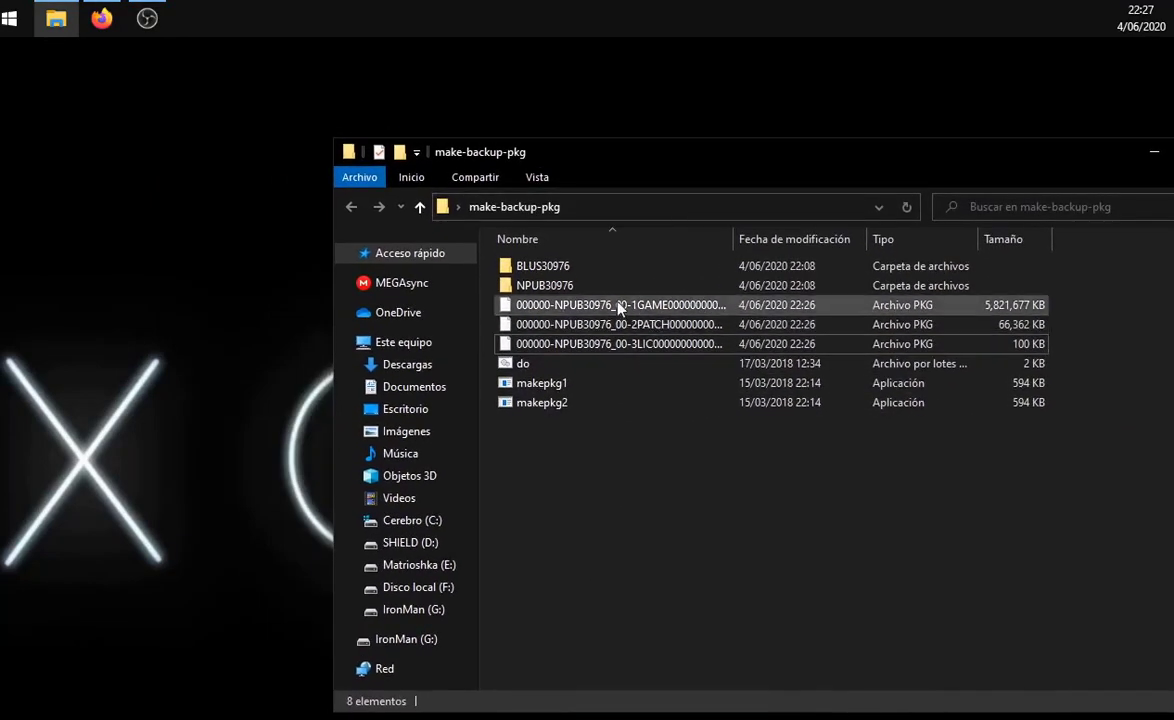
pyautogui.rightClick(51, 334)
pyautogui.moveTo(115, 511)
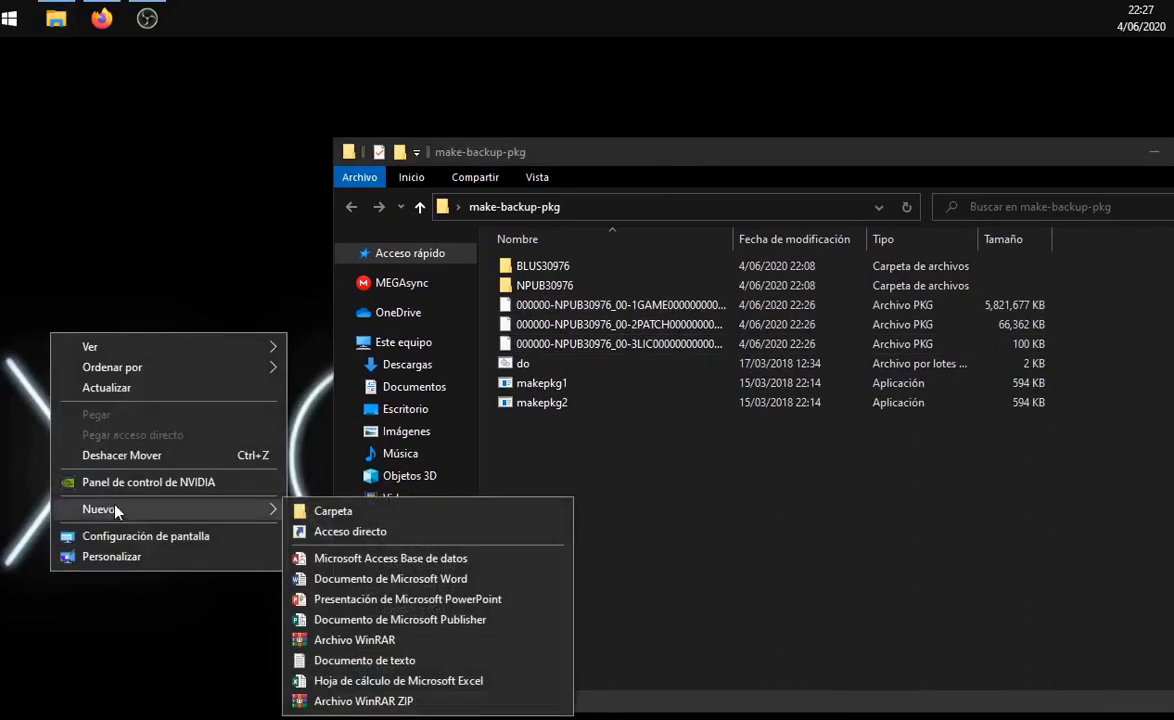
pyautogui.click(320, 511)
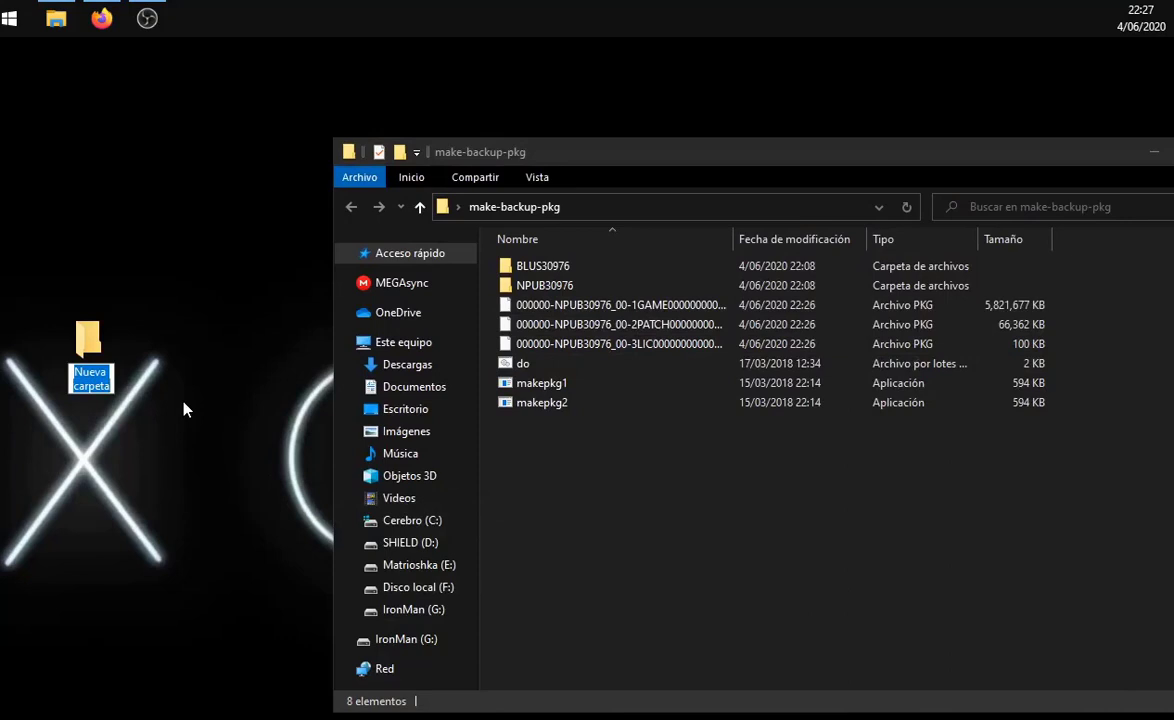
pyautogui.write('Crys')
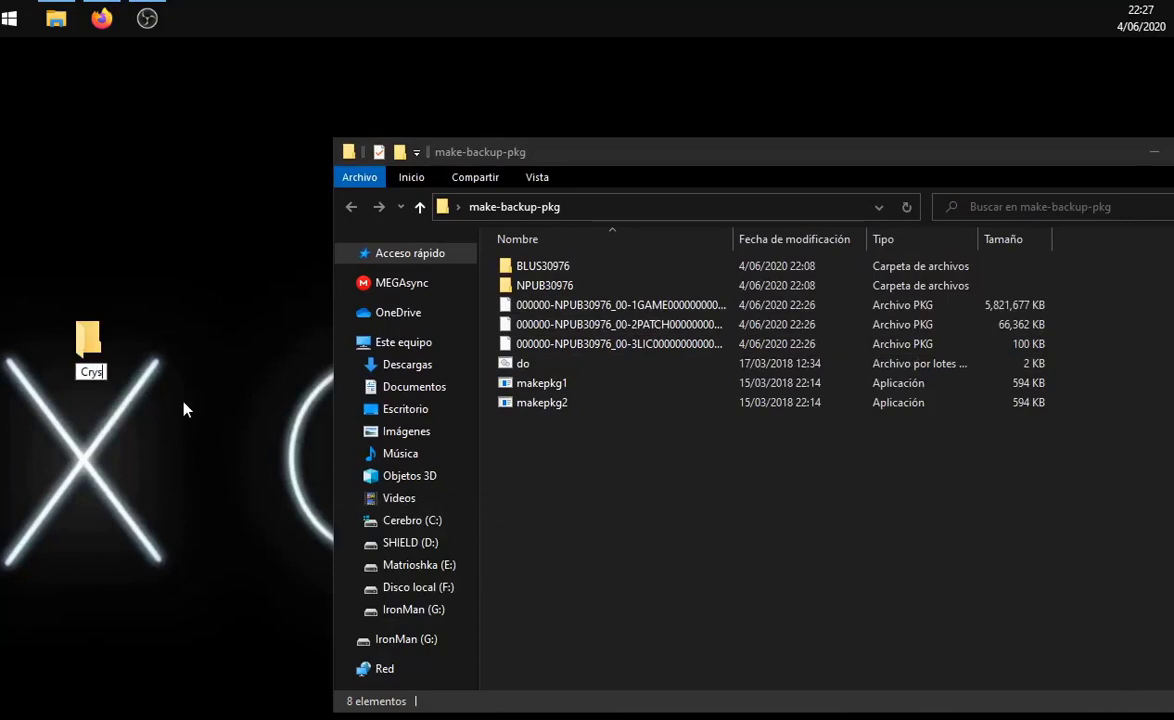
pyautogui.write('is 3')
pyautogui.press('Return')
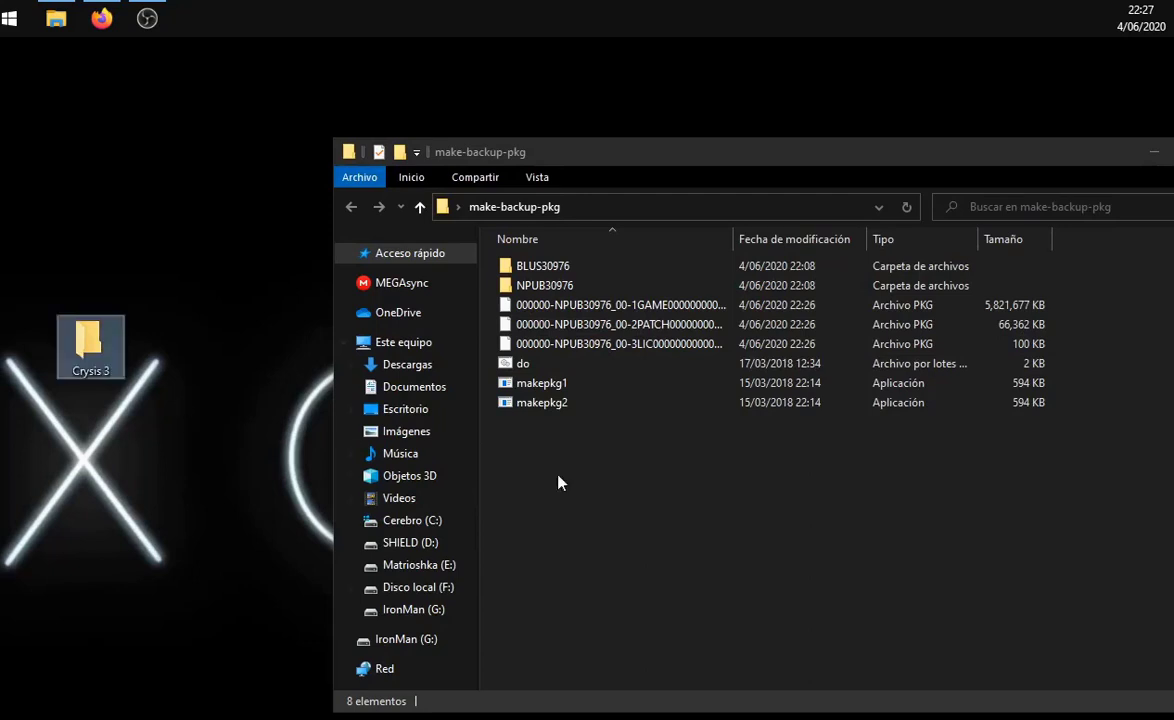
# Step: Move the GAME, PATCH and LIC PKG files from make-backup-pkg into the Crysis 3 desktop folder
pyautogui.click(657, 310)
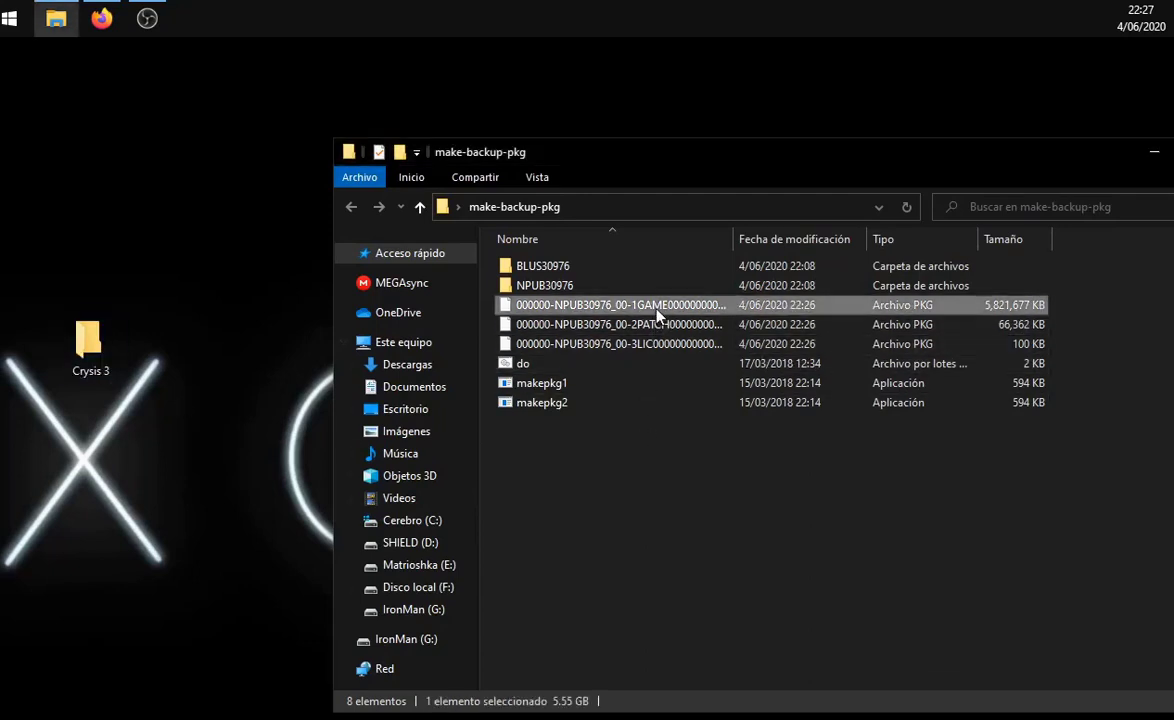
pyautogui.hotkey('shift', 'Down')
pyautogui.hotkey('shift', 'Down')
pyautogui.moveTo(655, 315); pyautogui.dragTo(86, 367)
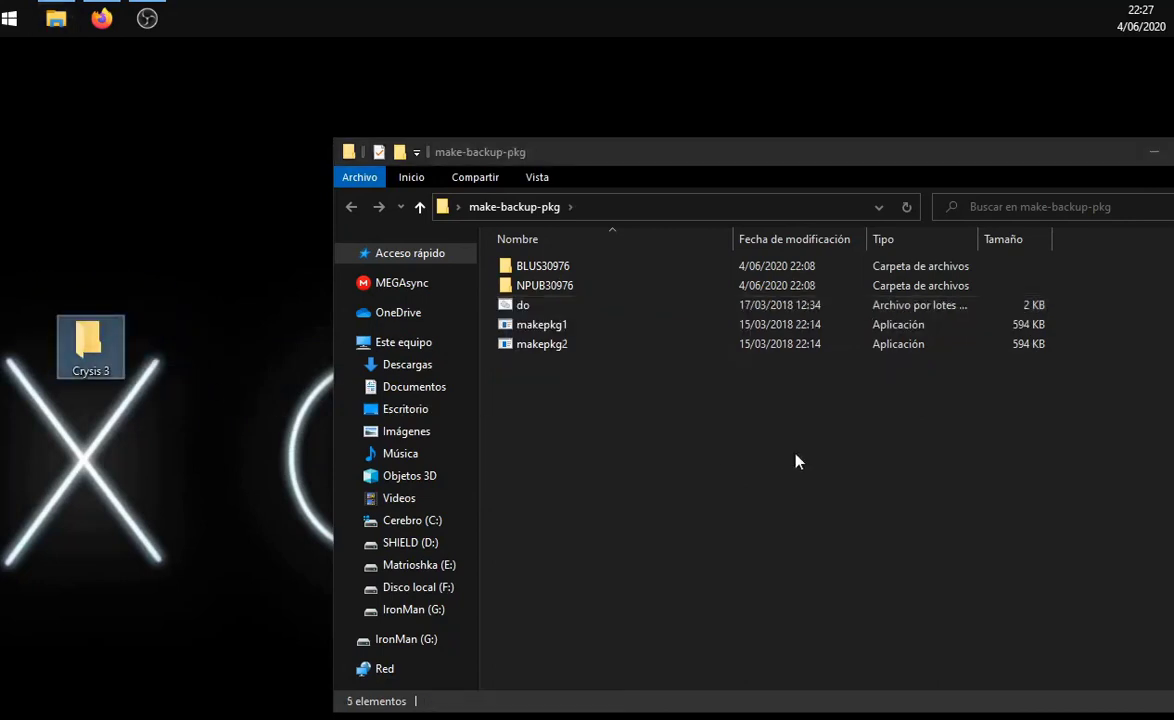
# Step: Delete the BLUS30976 and NPUB30976 folders from make-backup-pkg and close its window
pyautogui.click(545, 287)
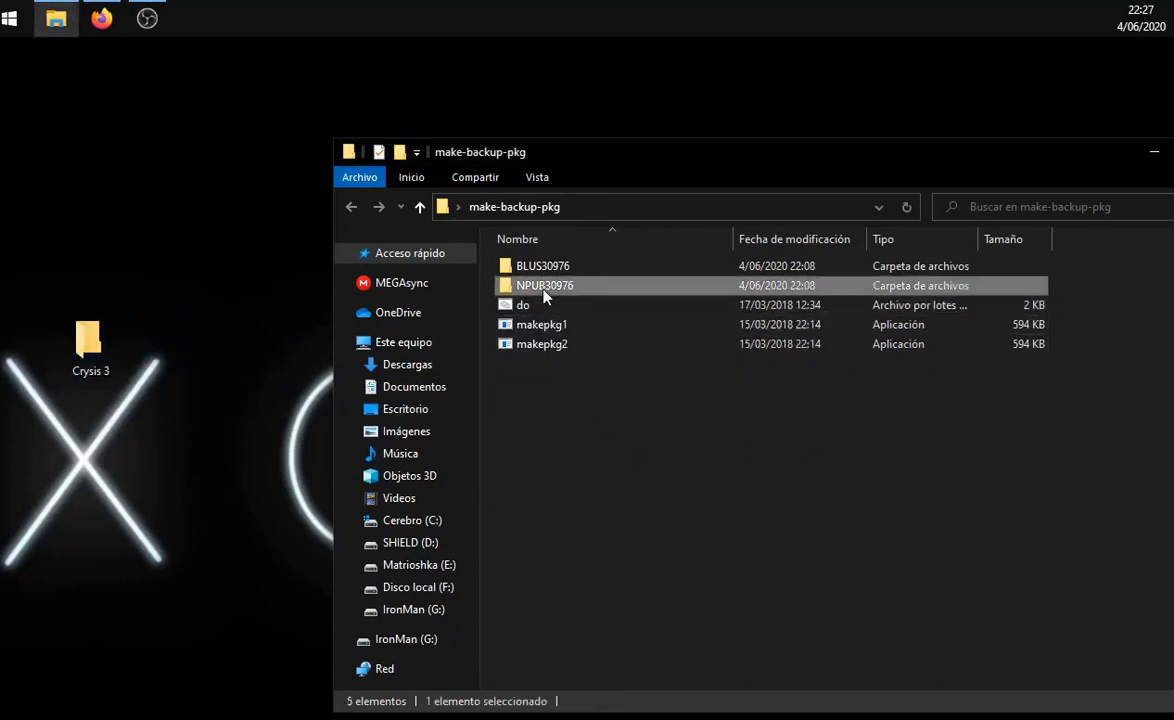
pyautogui.hotkey('shift', 'Up')
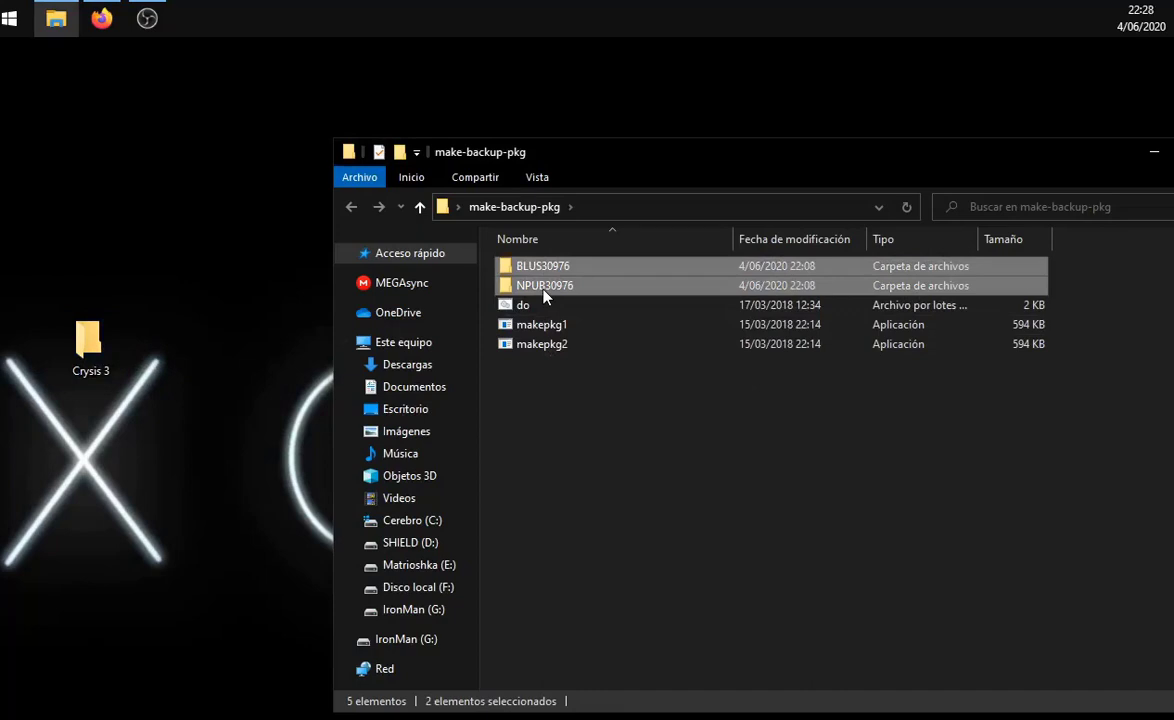
pyautogui.press('Delete')
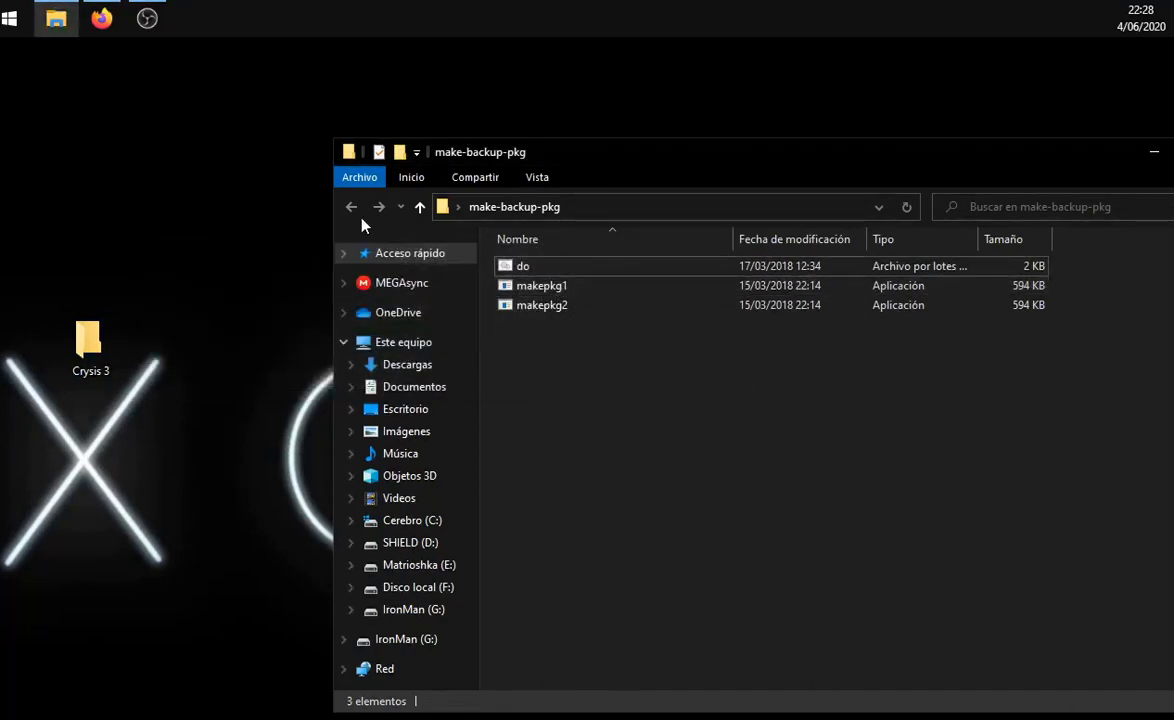
pyautogui.moveTo(751, 152); pyautogui.dragTo(617, 176)
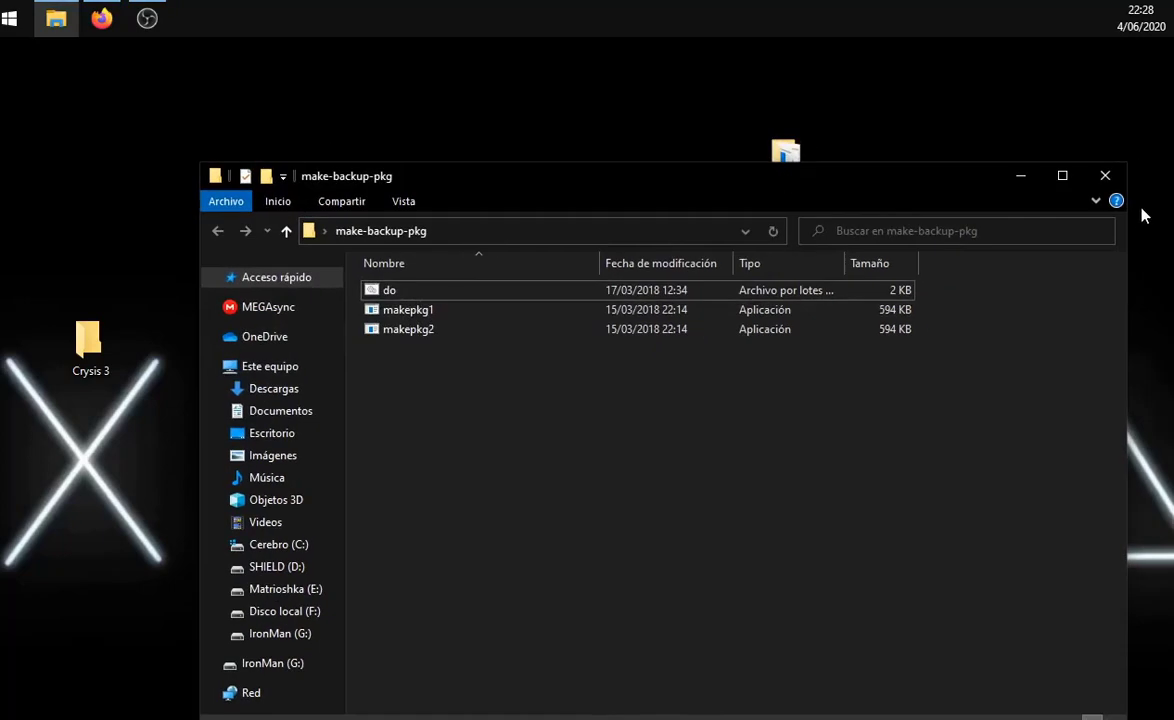
pyautogui.click(1108, 180)
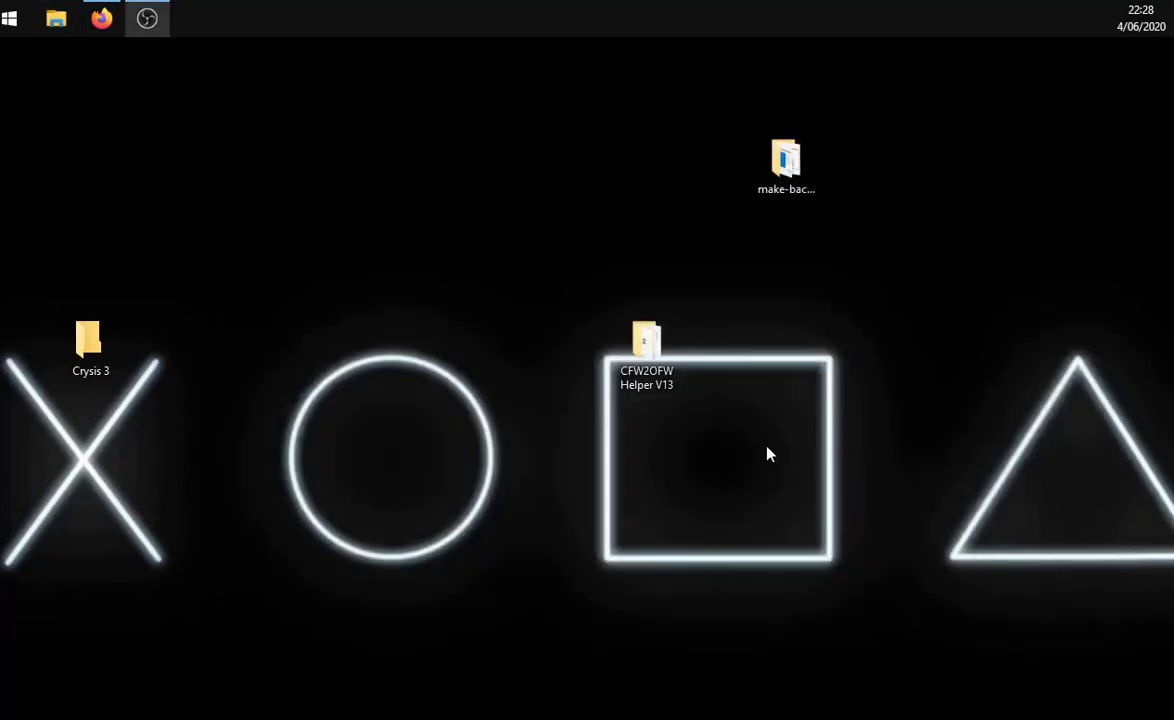
# Step: Place the CFW2OFW Helper V13 folder beside make-backup-pkg and delete the Crysis3_(BLUS30976) and patch folders inside it
pyautogui.moveTo(648, 342); pyautogui.dragTo(640, 190)
pyautogui.doubleClick(660, 180)
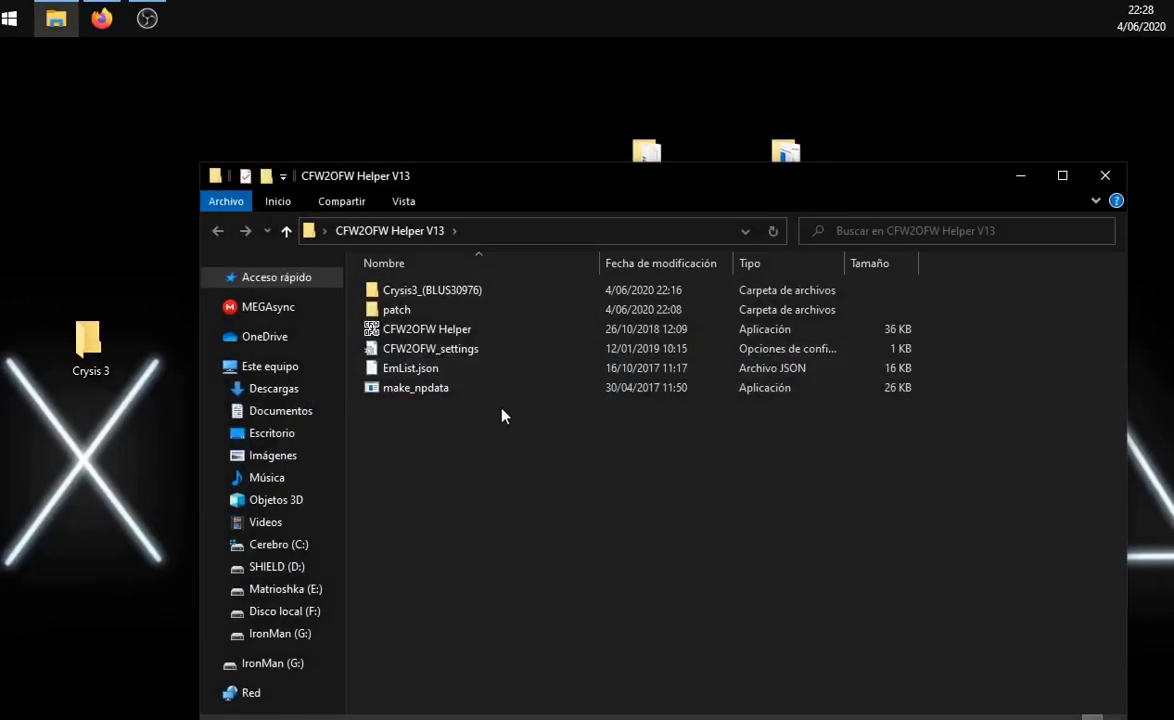
pyautogui.click(400, 318)
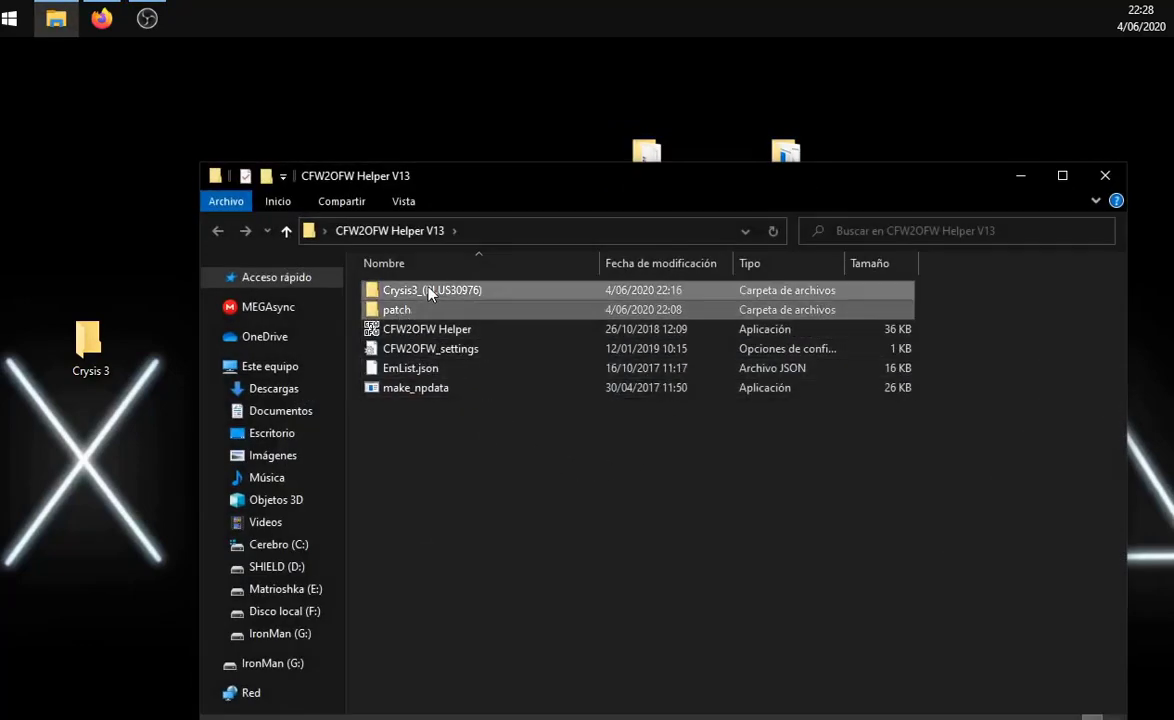
pyautogui.press('Delete')
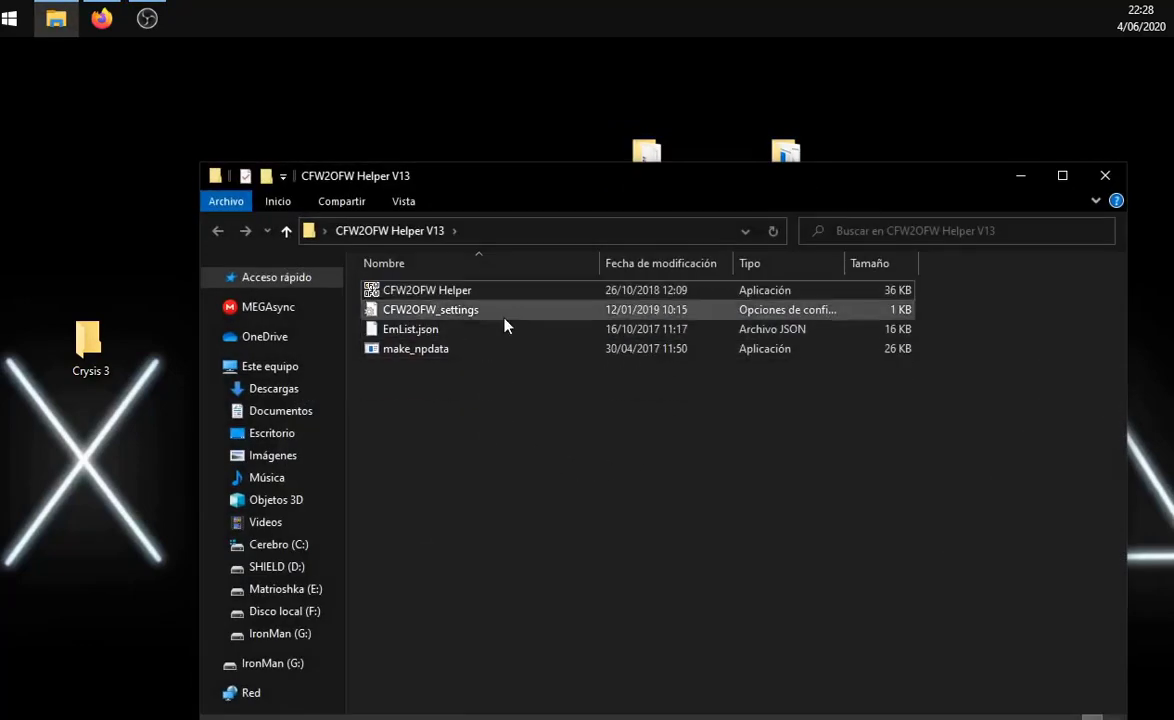
pyautogui.click(1105, 178)
# Step: Refresh the desktop and move the Crysis 3 folder up into line with the two tool folders
pyautogui.rightClick(662, 374)
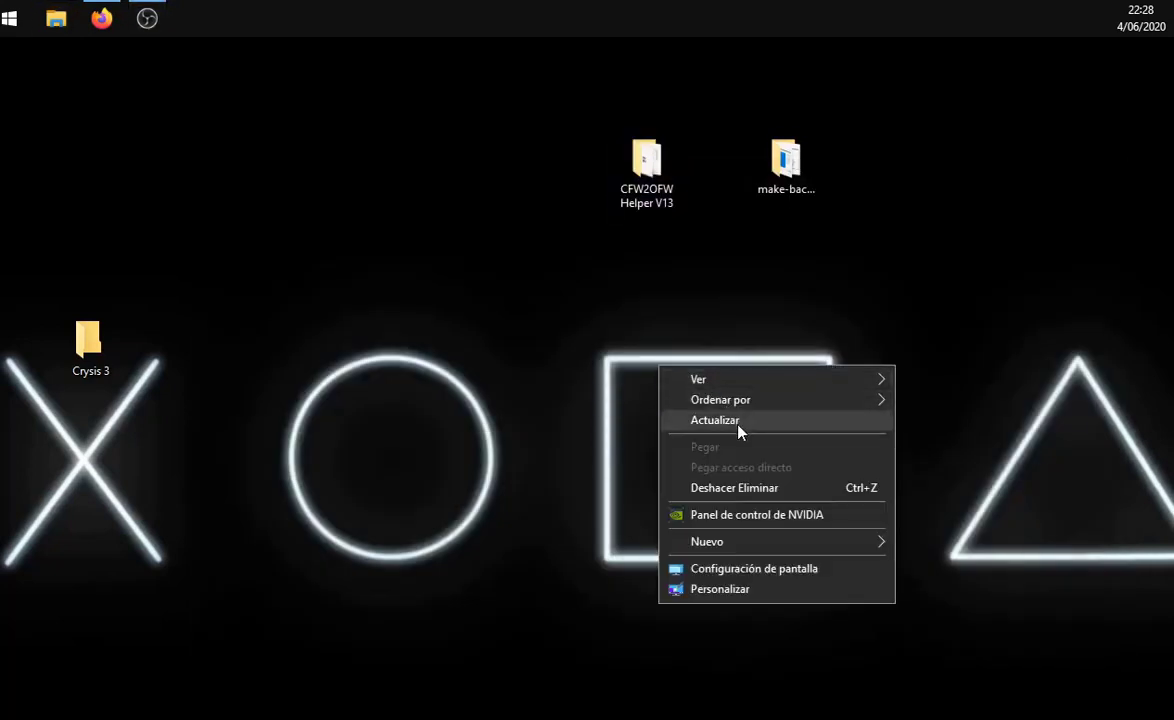
pyautogui.click(738, 420)
pyautogui.moveTo(88, 350); pyautogui.dragTo(86, 180)
pyautogui.rightClick(240, 317)
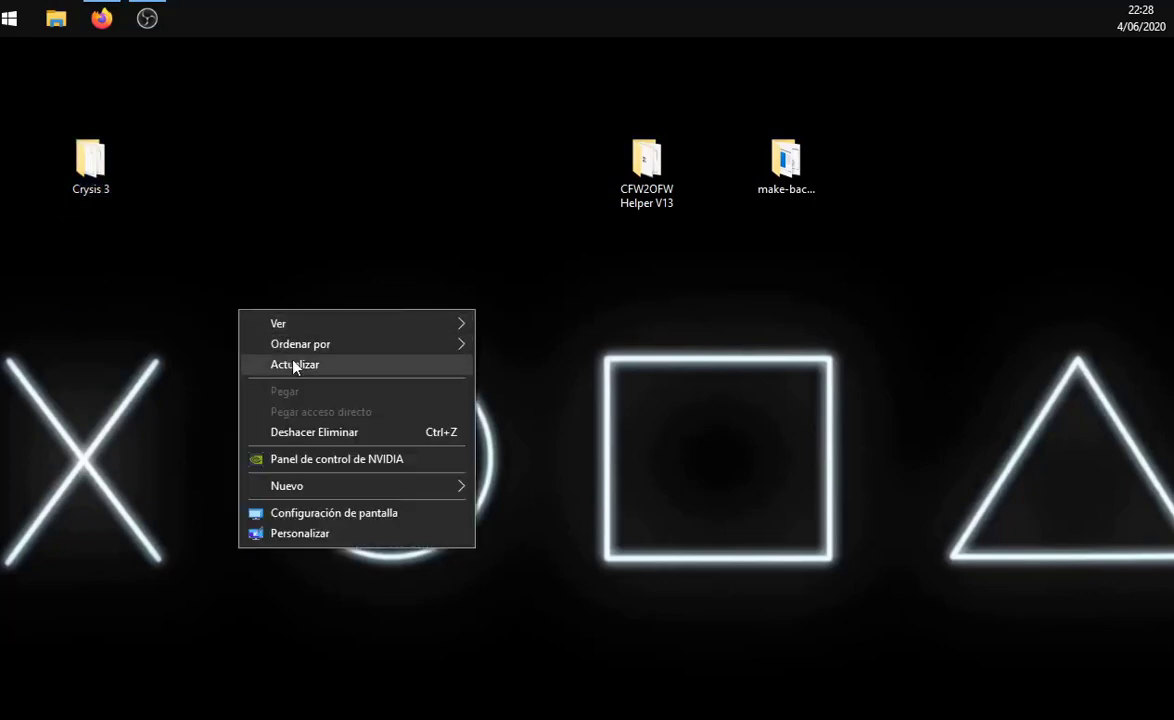
pyautogui.click(296, 364)
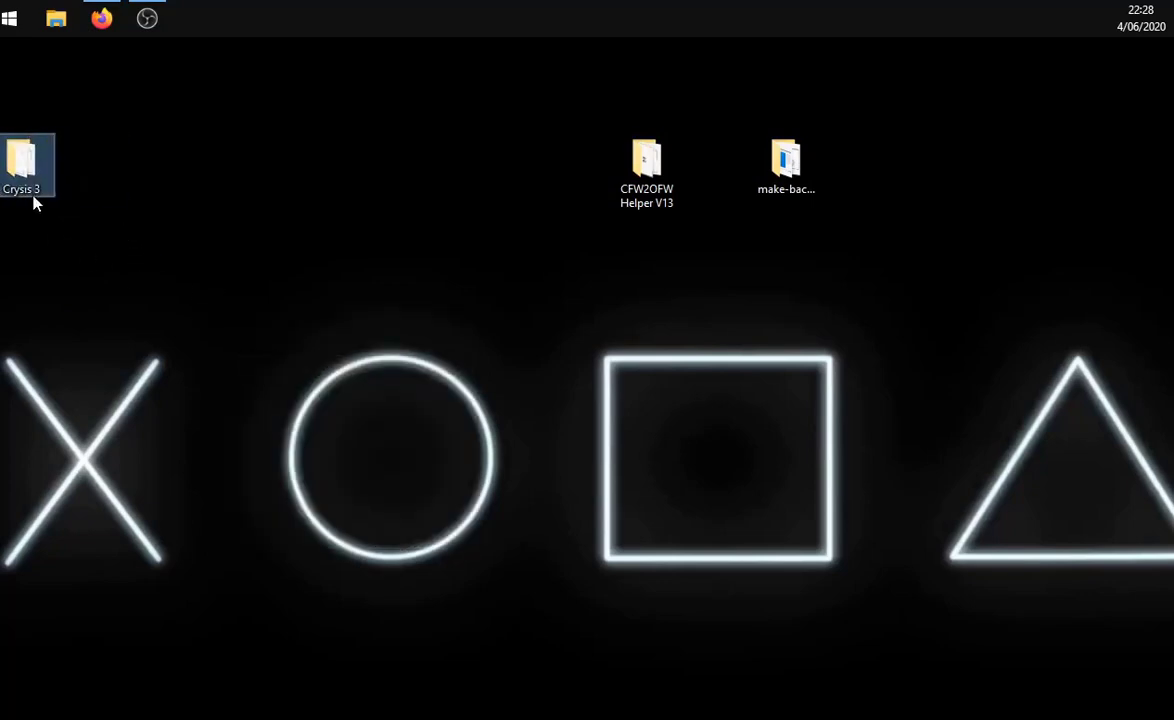
# Step: Open the Crysis 3 folder, reposition its window and examine the GAME, PATCH and LIC PKG files
pyautogui.doubleClick(34, 192)
pyautogui.moveTo(562, 184); pyautogui.dragTo(417, 101)
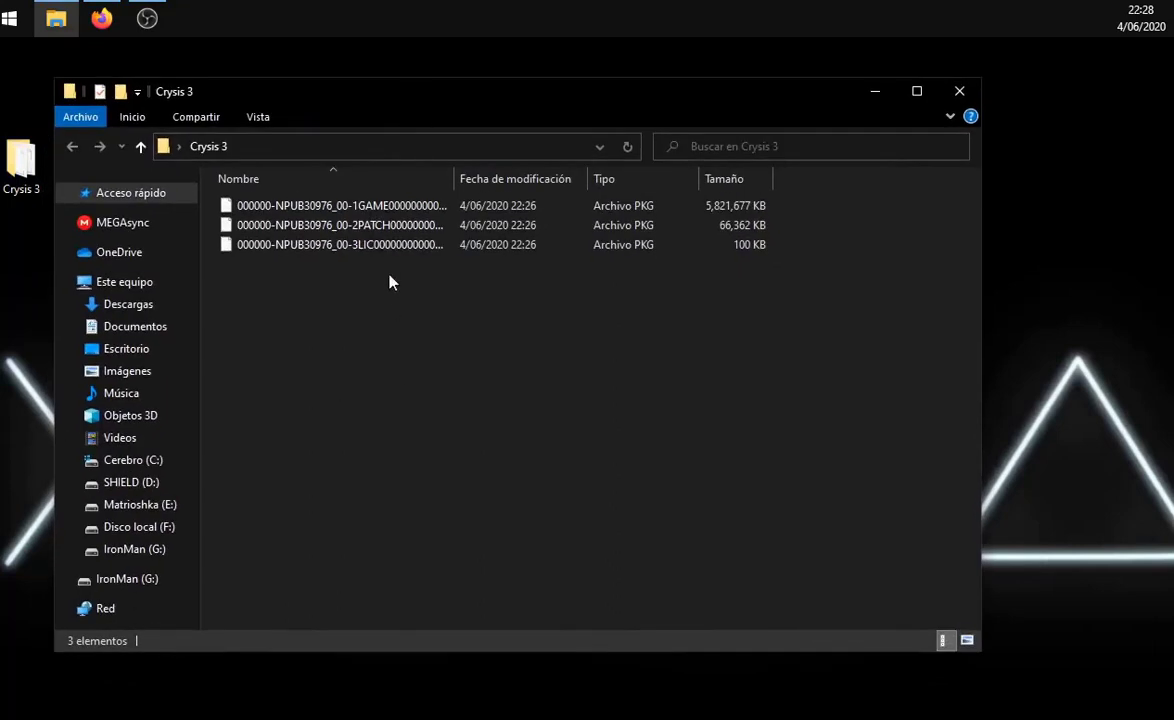
pyautogui.click(390, 206)
pyautogui.click(390, 226)
pyautogui.click(389, 246)
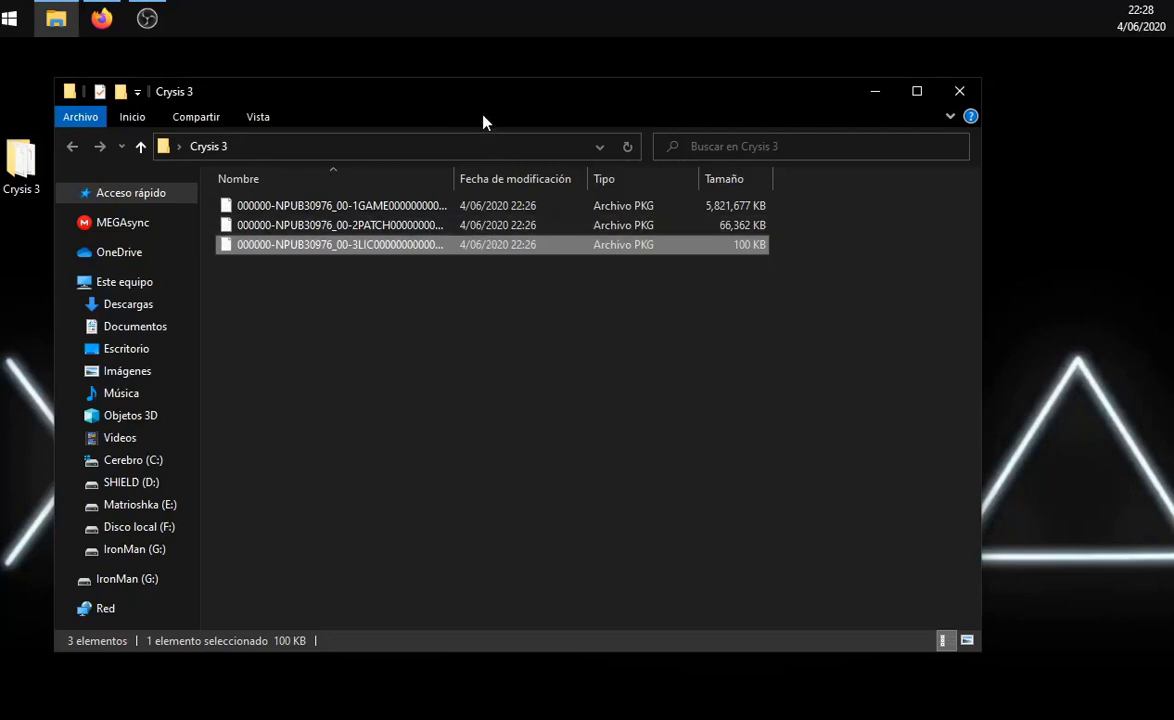
pyautogui.moveTo(456, 106); pyautogui.dragTo(490, 134)
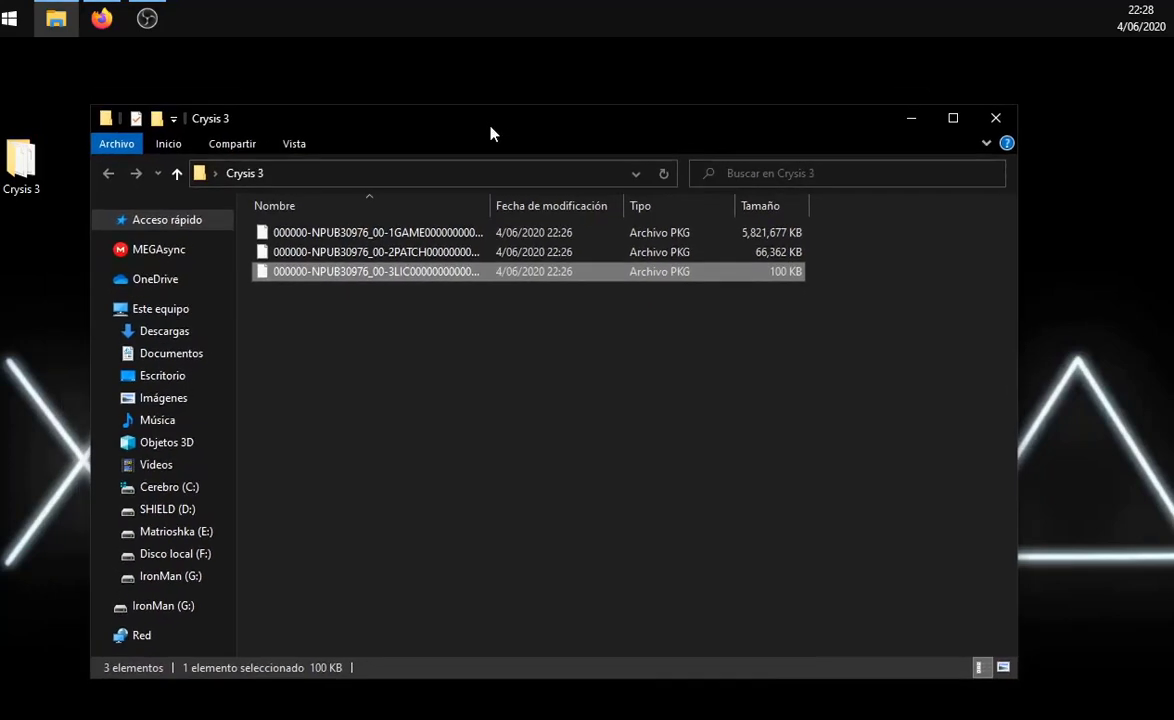